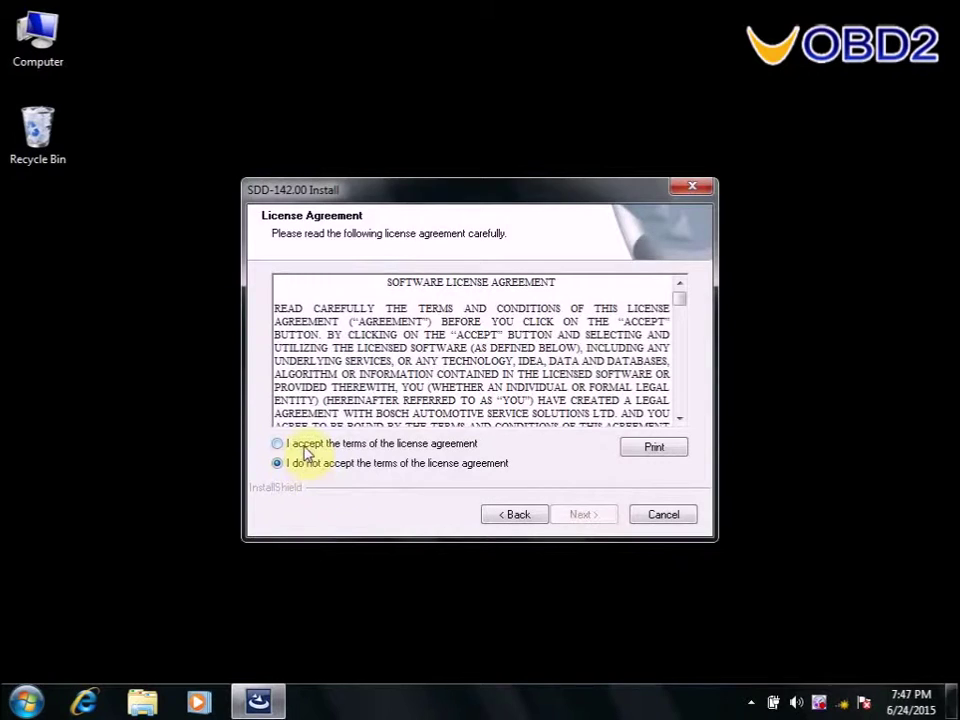
Accept the SDD-142.00 license agreement and acknowledge the firewall compatibility warning.
left_click(577, 515)
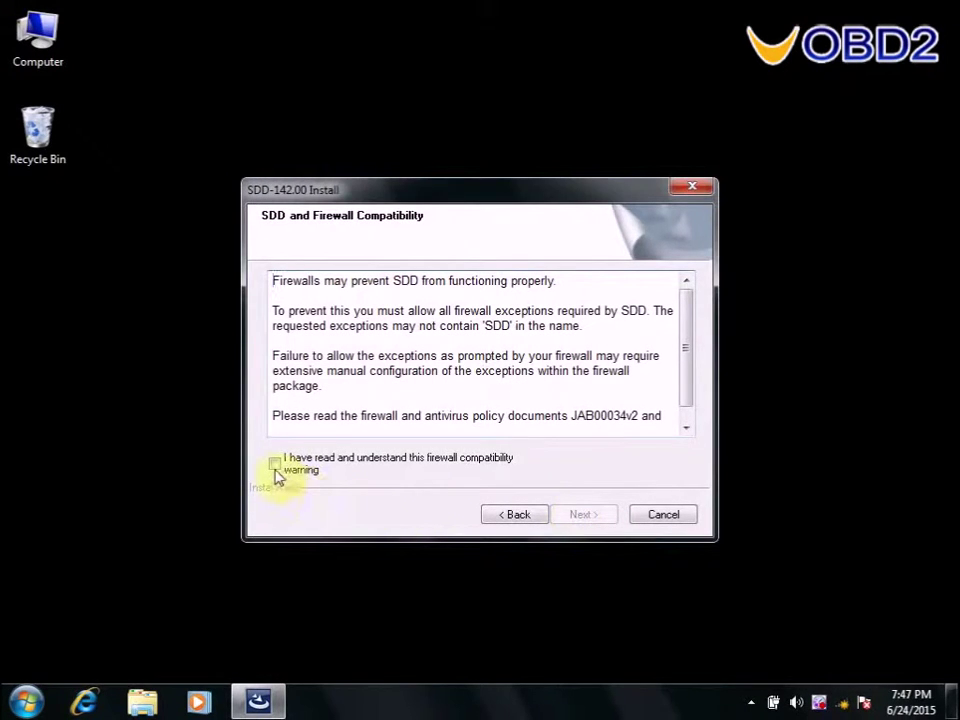
left_click(275, 470)
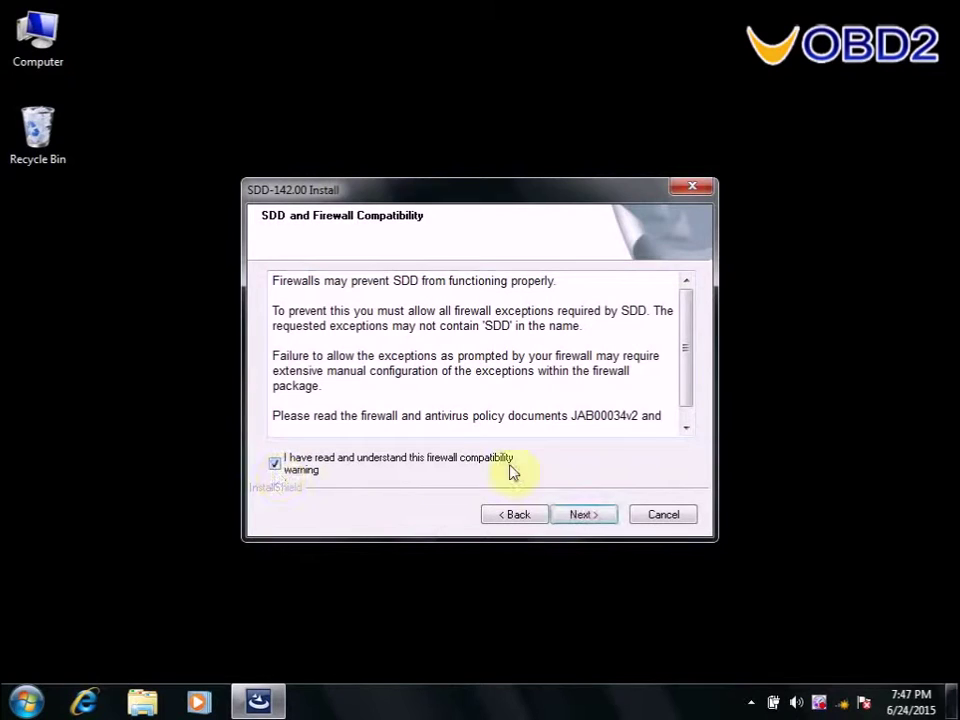
left_click(585, 514)
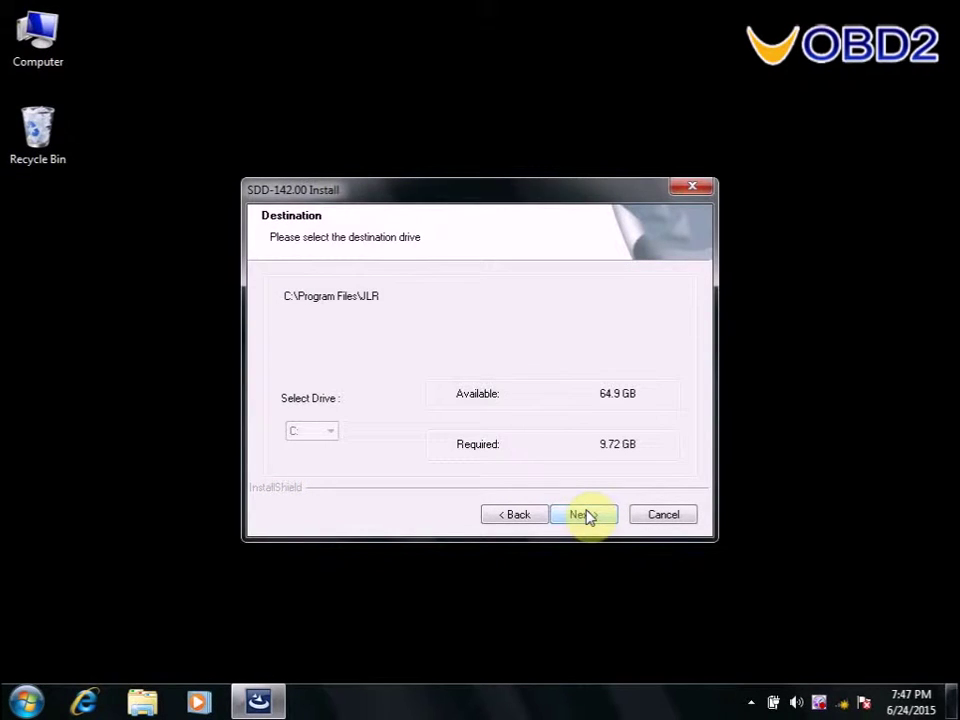
Keep drive C: as the destination with all languages selected, and start the SDD installation.
left_click(585, 514)
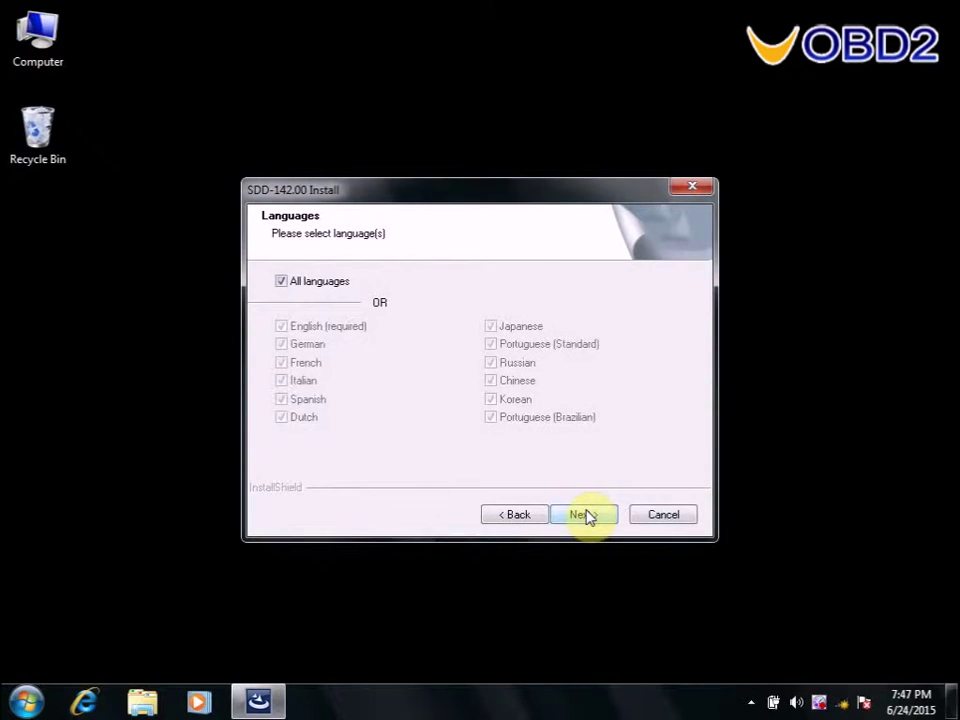
left_click(587, 514)
left_click(656, 426)
left_click(605, 514)
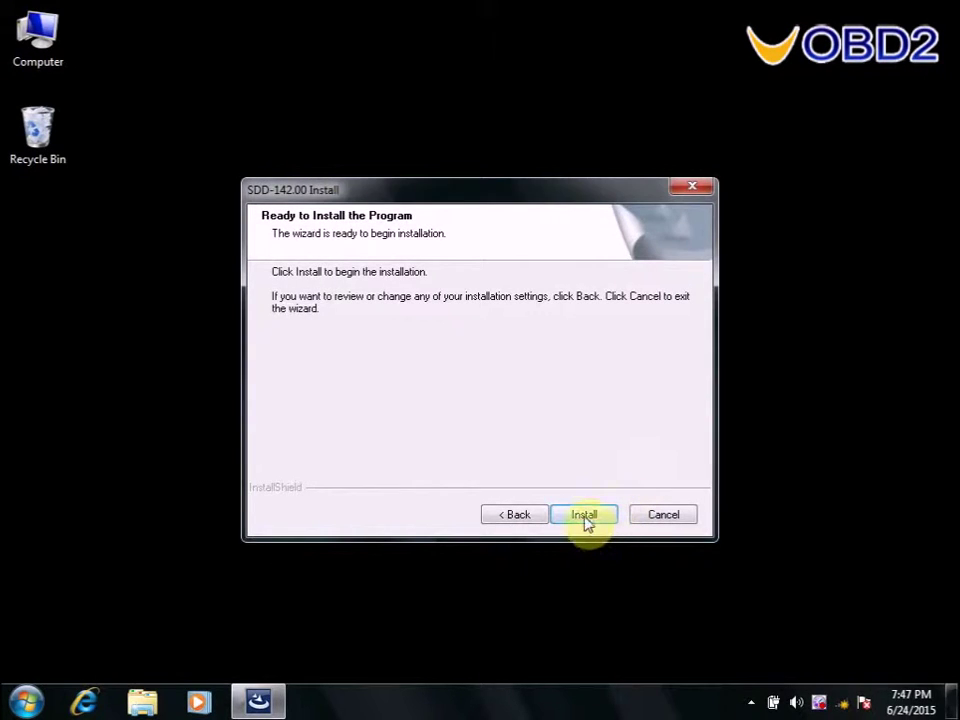
left_click(584, 516)
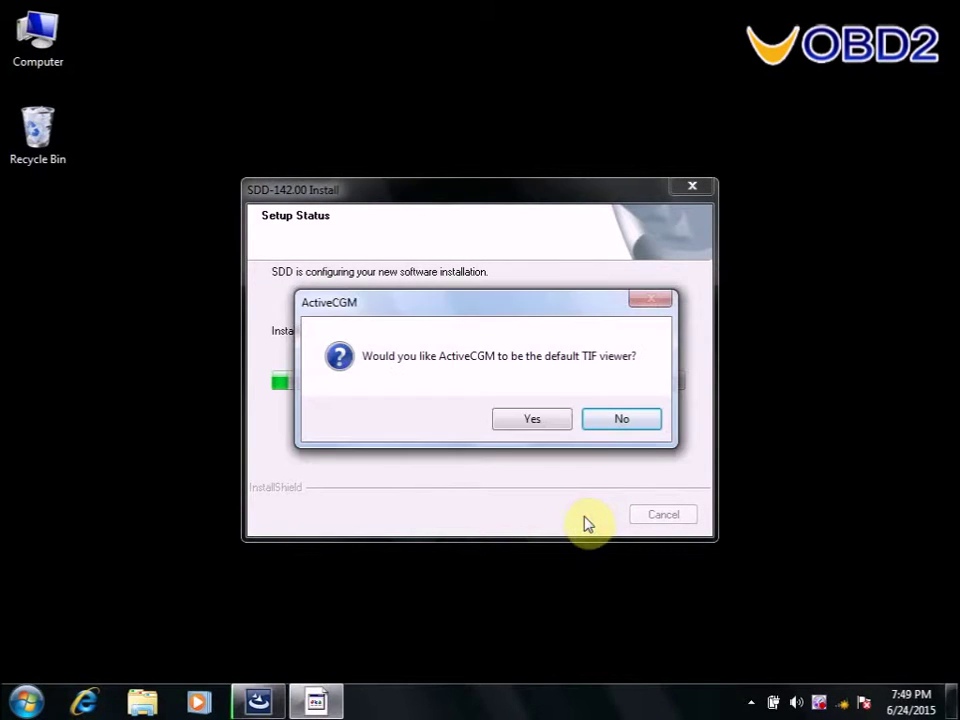
Make ActiveCGM the default TIF viewer and install HV Safety SA 2.3.4363.0 through the DSS Installer.
left_click(533, 423)
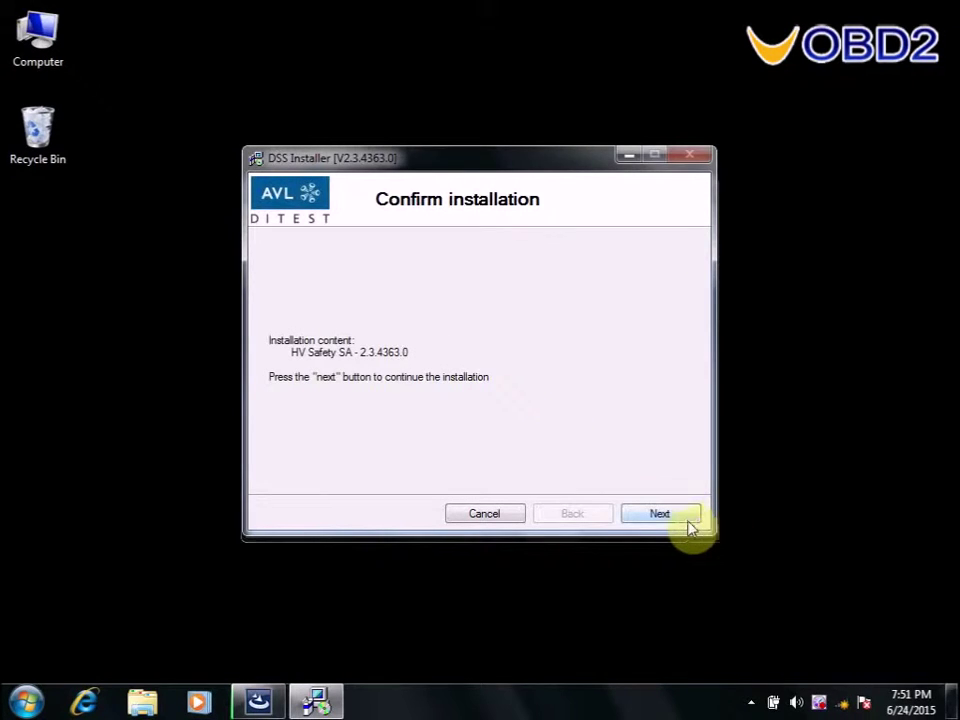
left_click(685, 520)
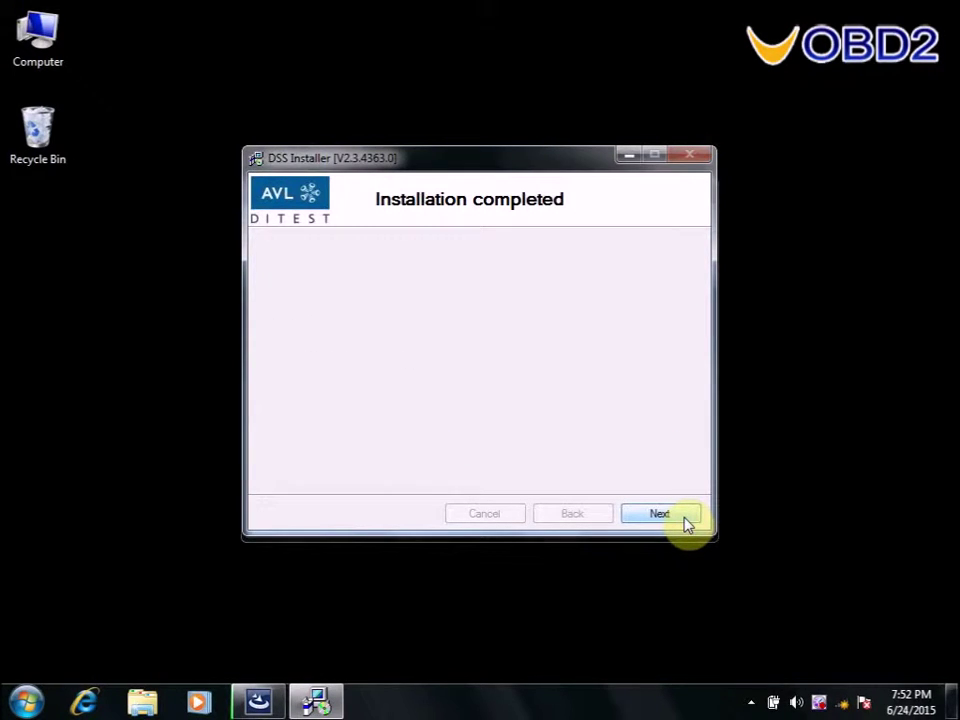
left_click(660, 513)
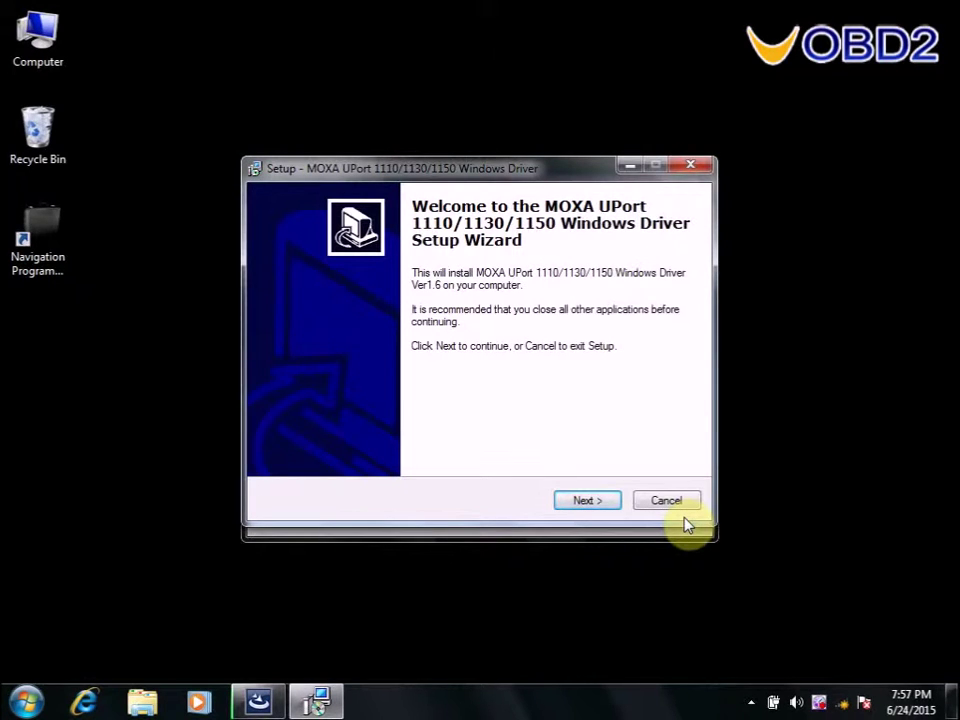
Install the MOXA UPort 1110/1130/1150 Windows driver in its default folders and finish the SDD setup with a computer restart.
left_click(602, 508)
left_click(602, 508)
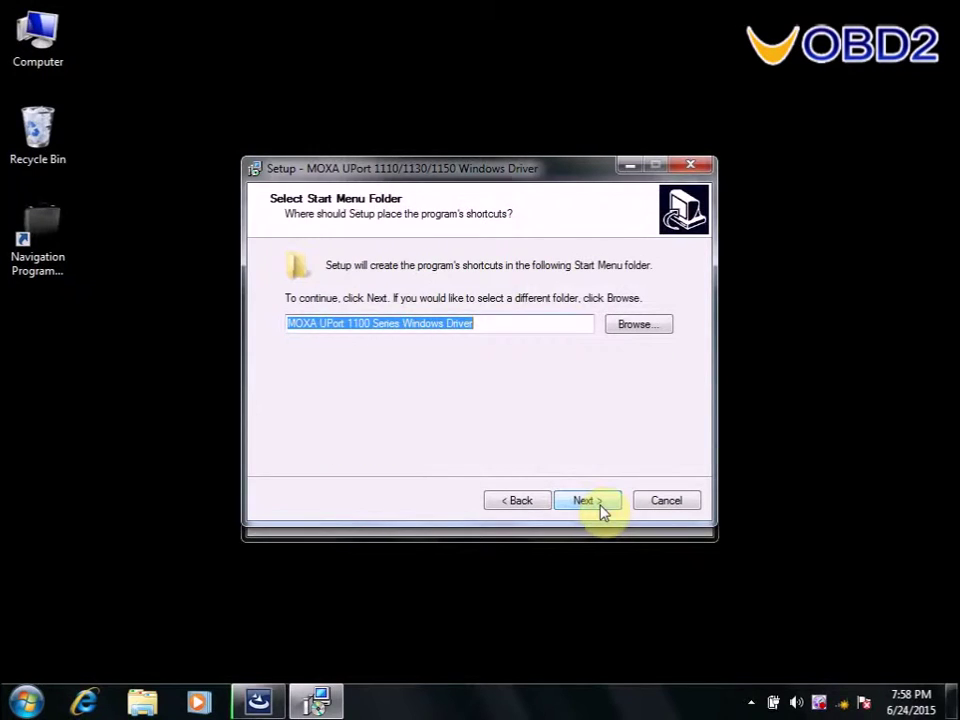
left_click(602, 508)
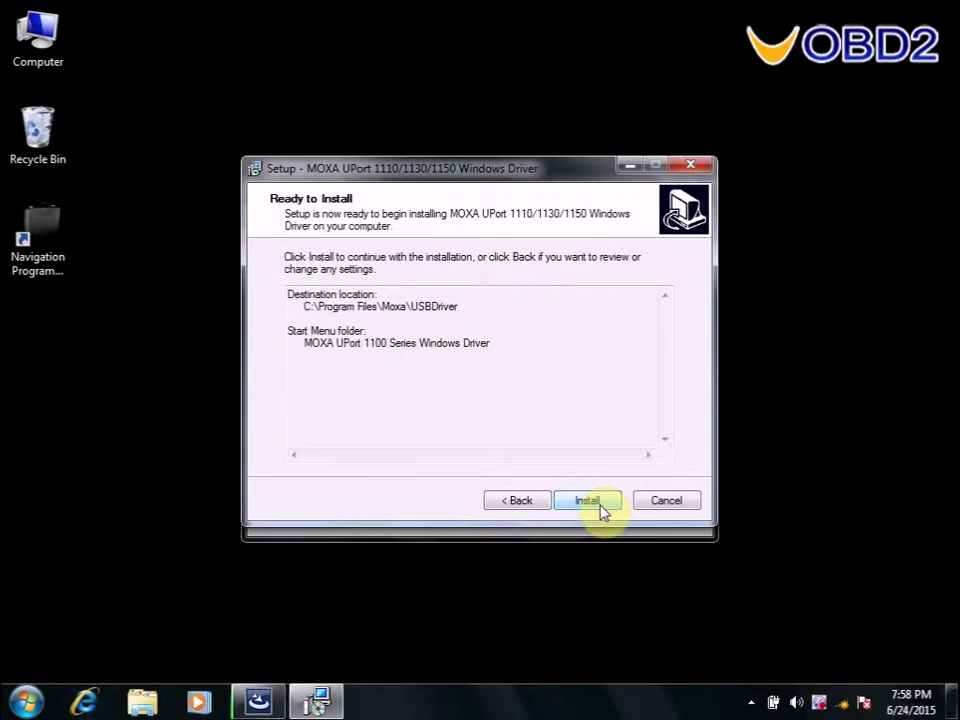
left_click(600, 504)
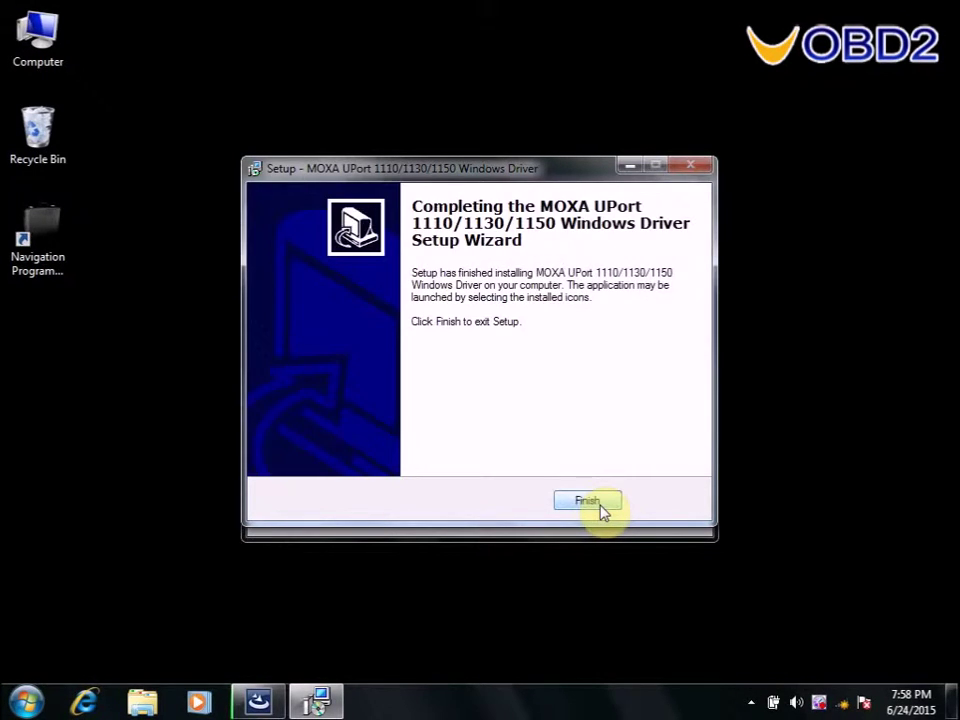
left_click(602, 508)
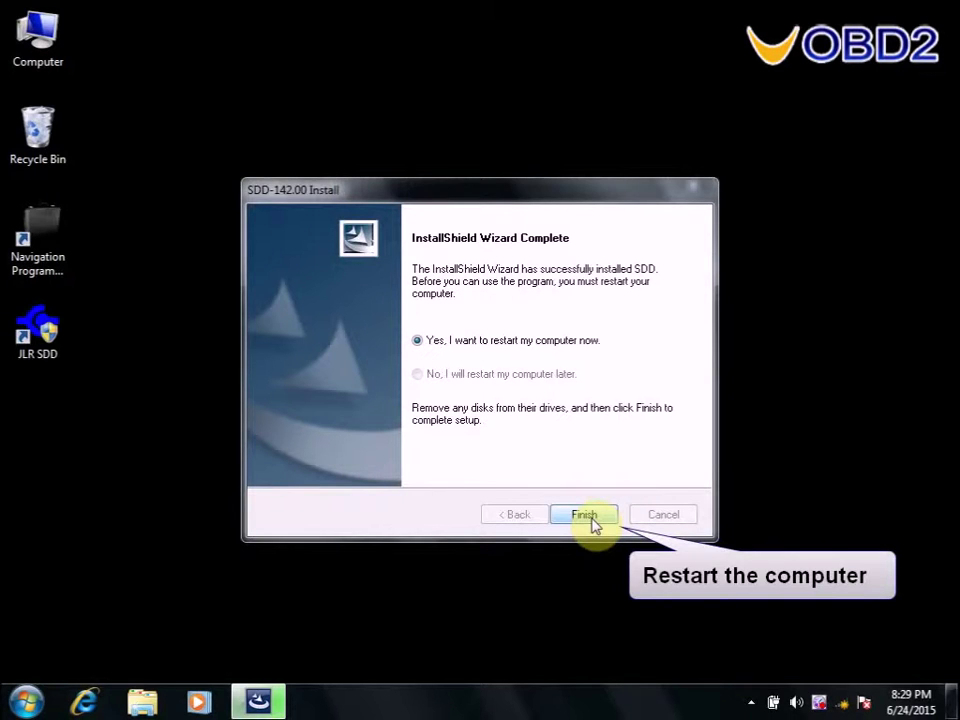
left_click(584, 514)
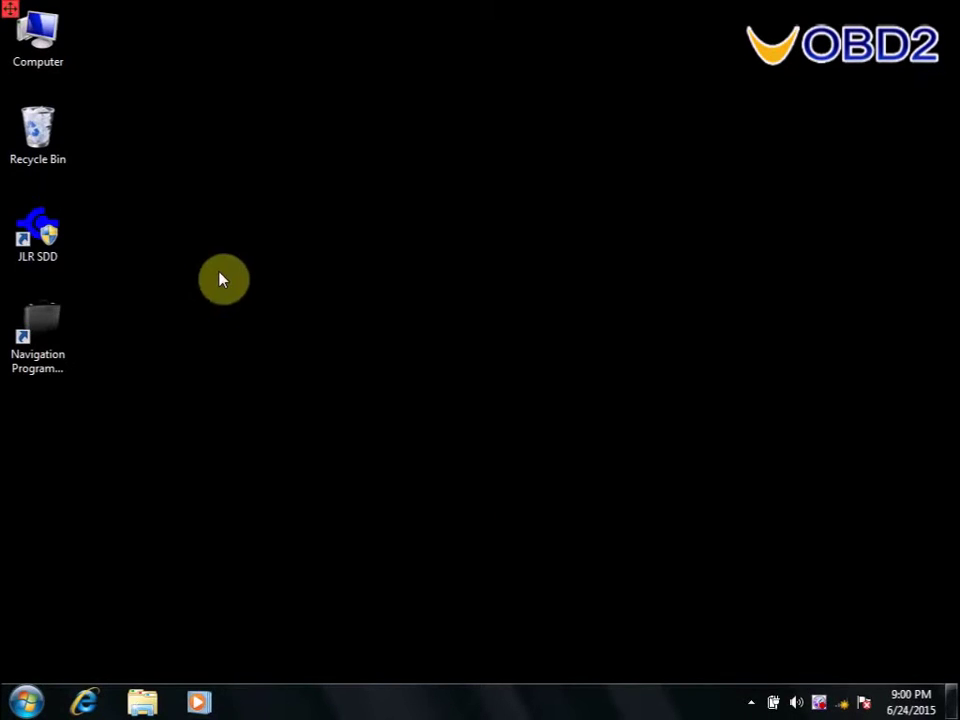
Open the contents of the 142_1 disc in DVD drive E: from Computer.
right_click(42, 48)
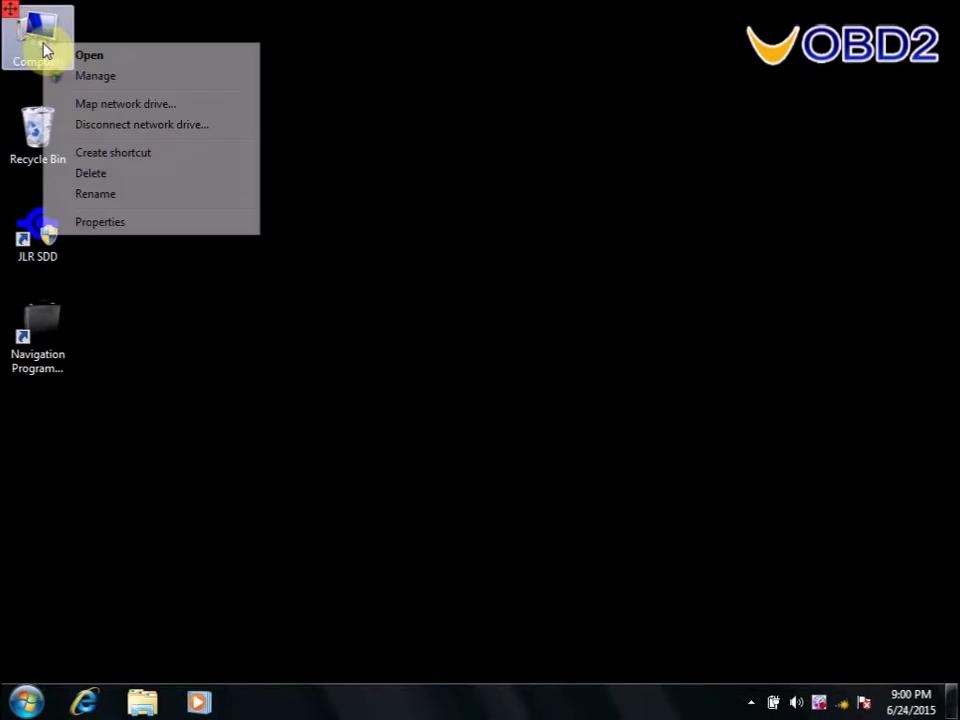
left_click(96, 57)
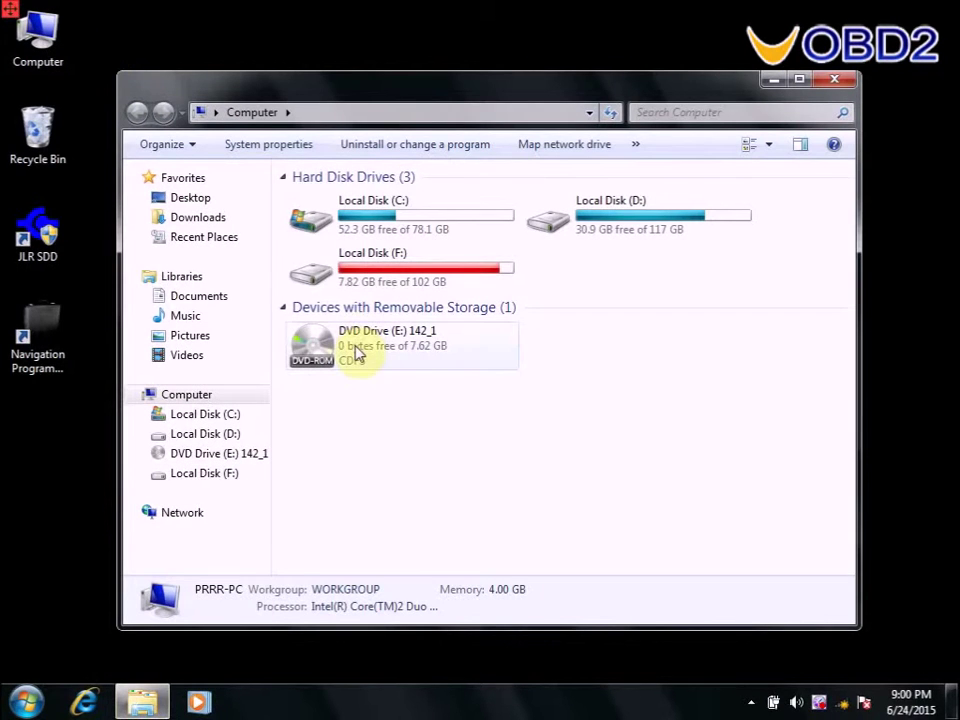
left_click(357, 352)
right_click(356, 348)
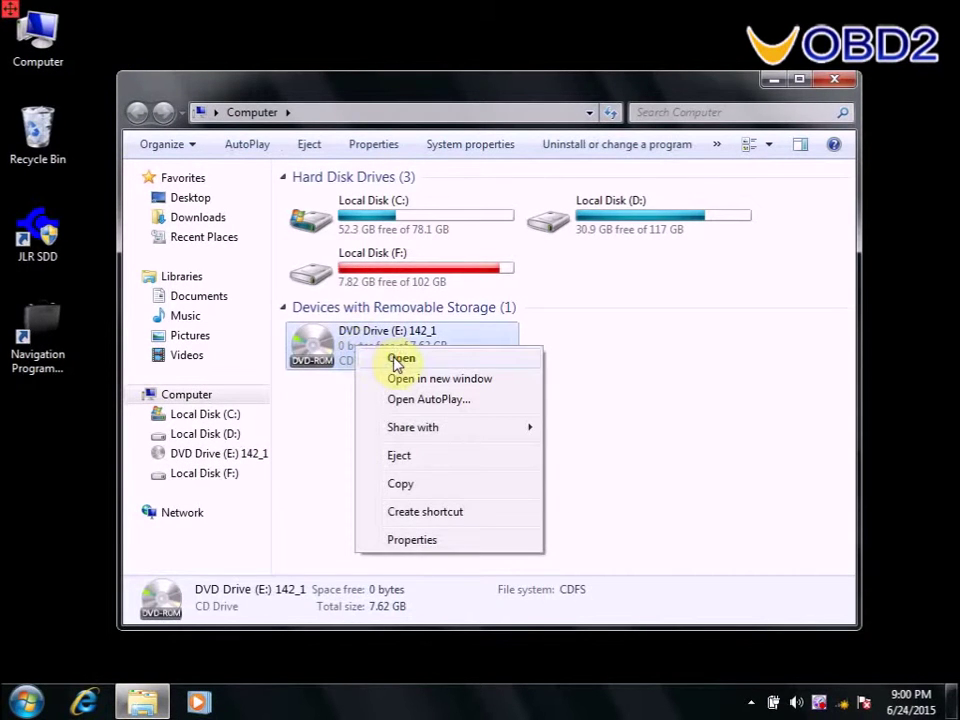
left_click(394, 360)
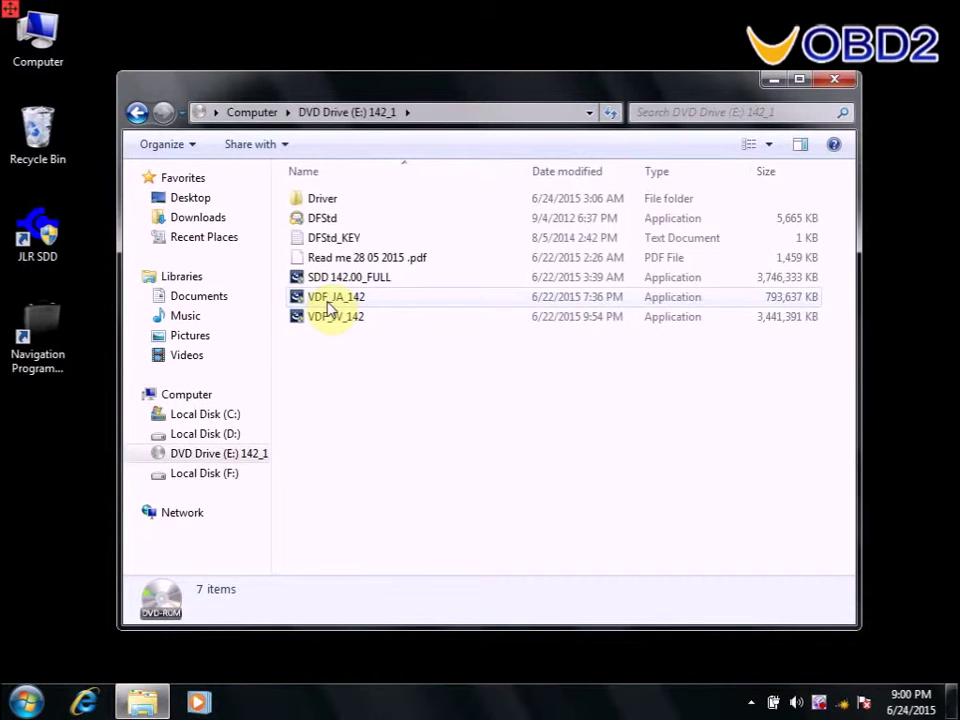
Run VDF_JA_142 from the disc and complete its installation in English (United States).
left_click(328, 304)
right_click(329, 305)
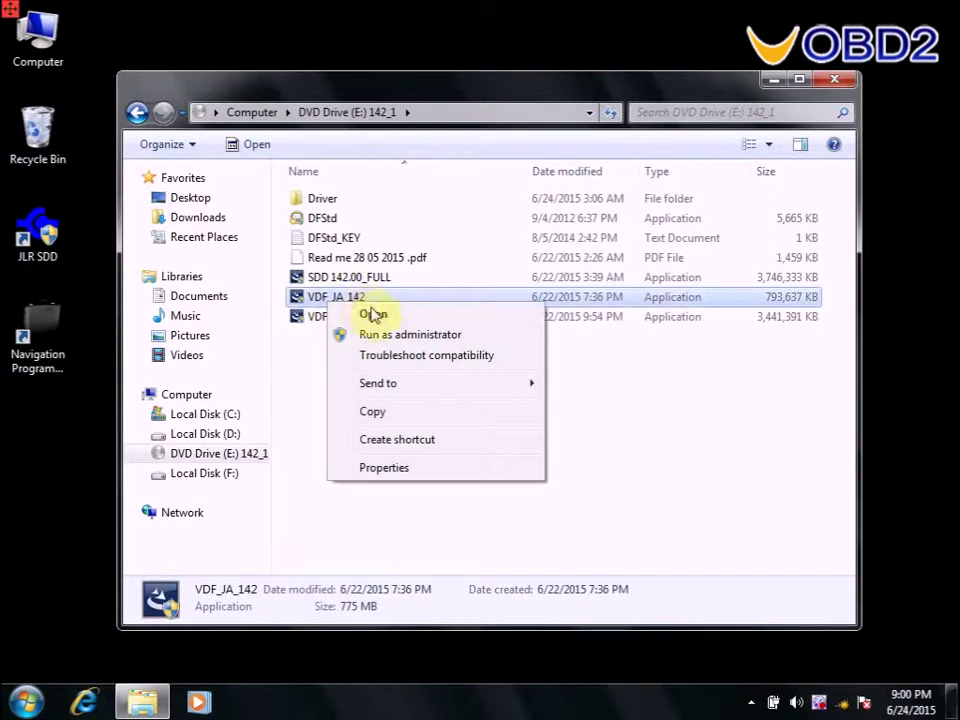
left_click(374, 316)
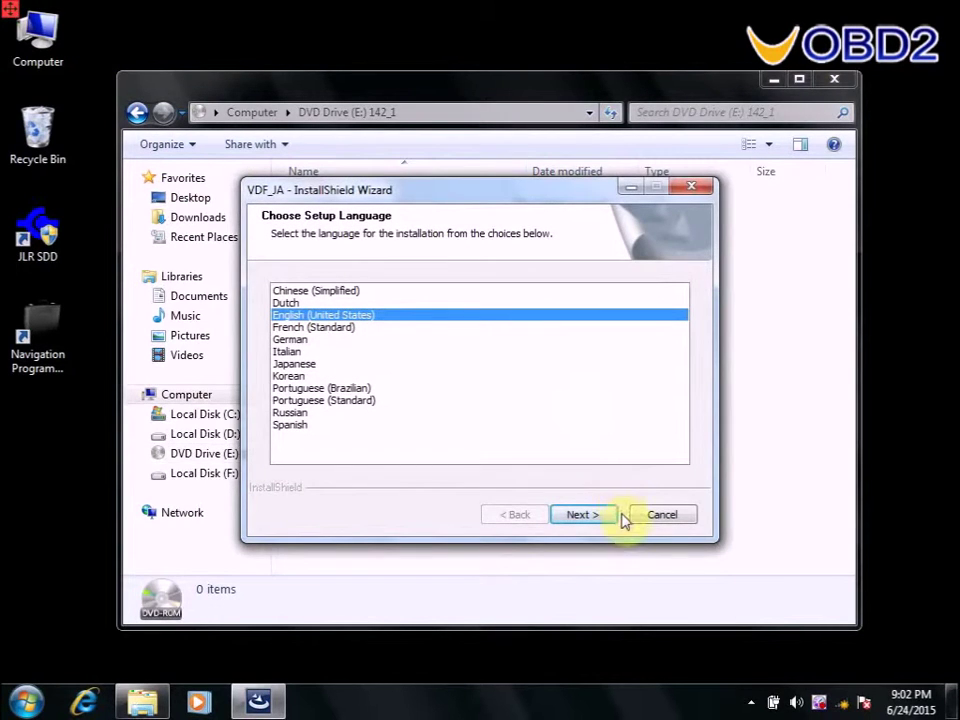
left_click(580, 514)
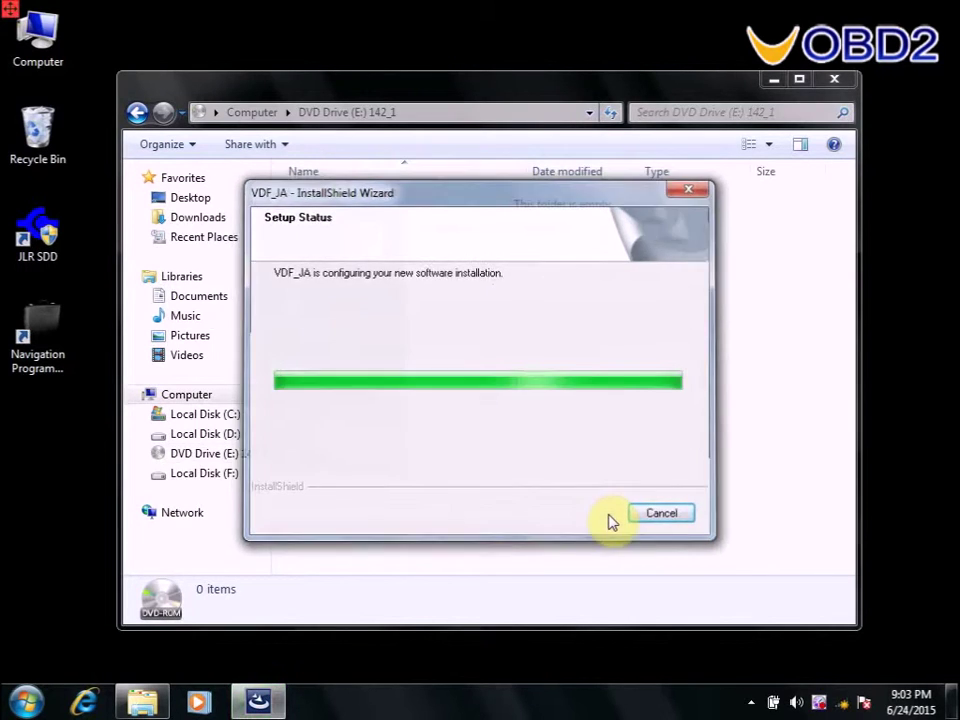
left_click(612, 521)
Reopen the 142_1 disc, run VDF_JV_142, close the folder window and install VDF_JV in English (United States).
left_click(137, 113)
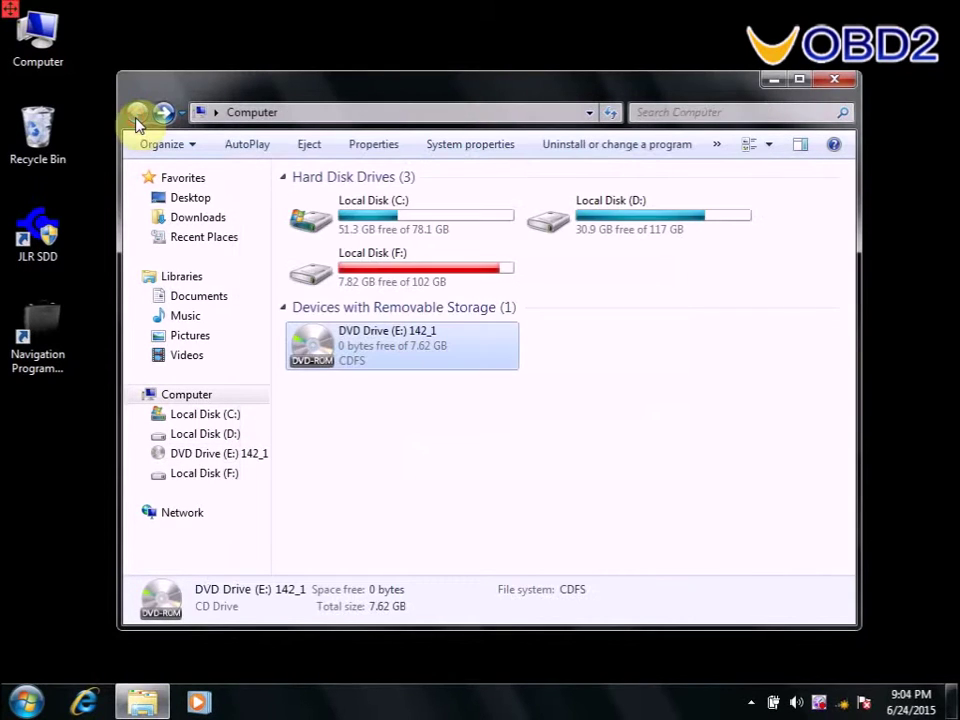
right_click(349, 344)
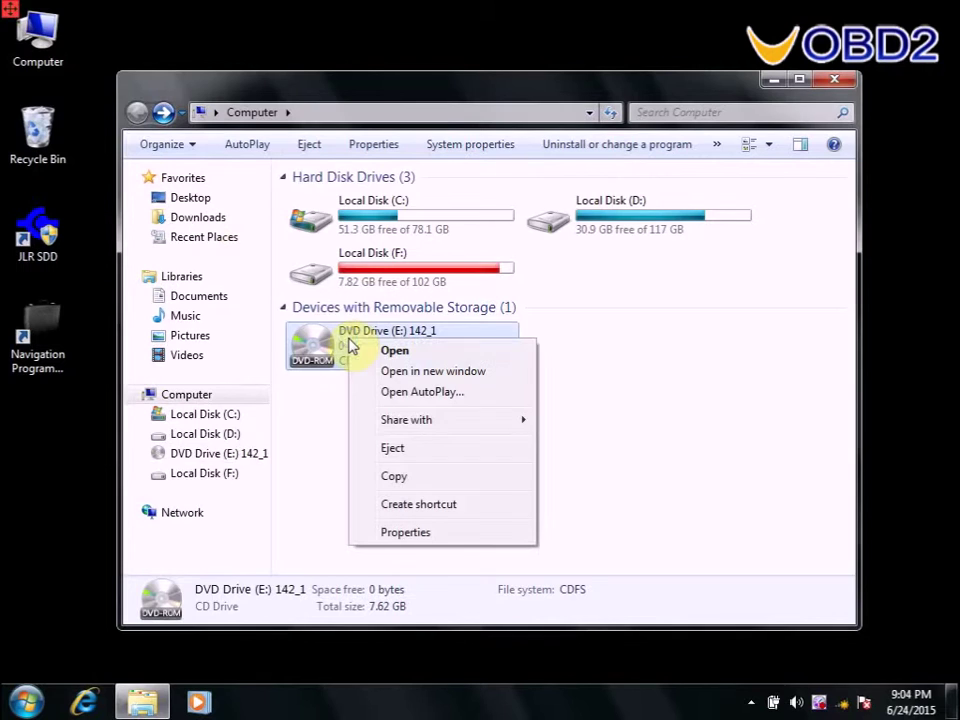
left_click(393, 354)
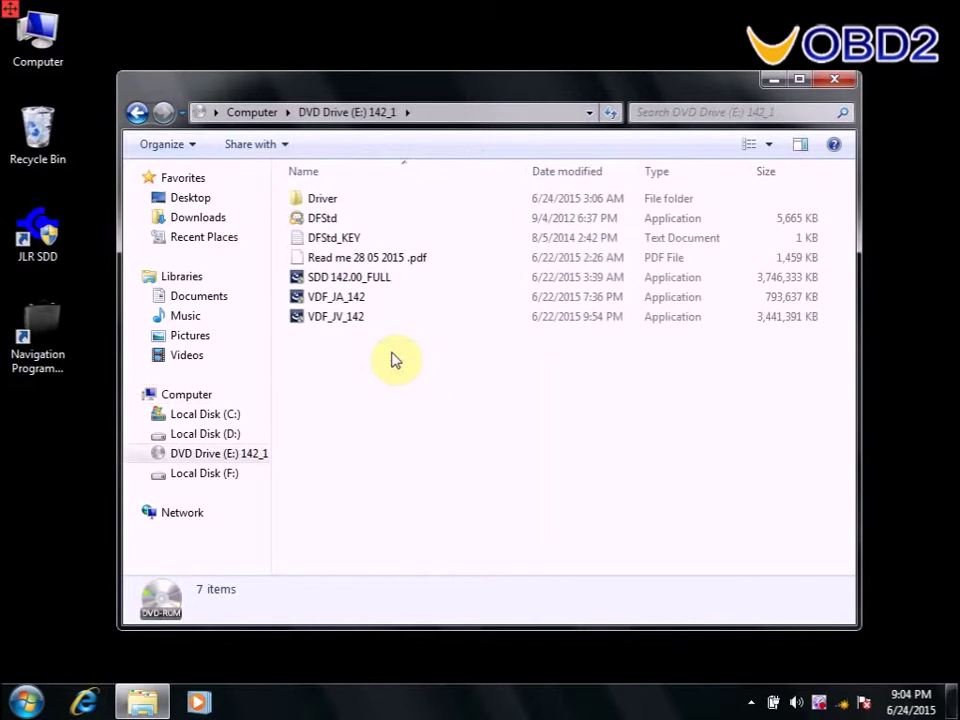
left_click(349, 320)
right_click(350, 324)
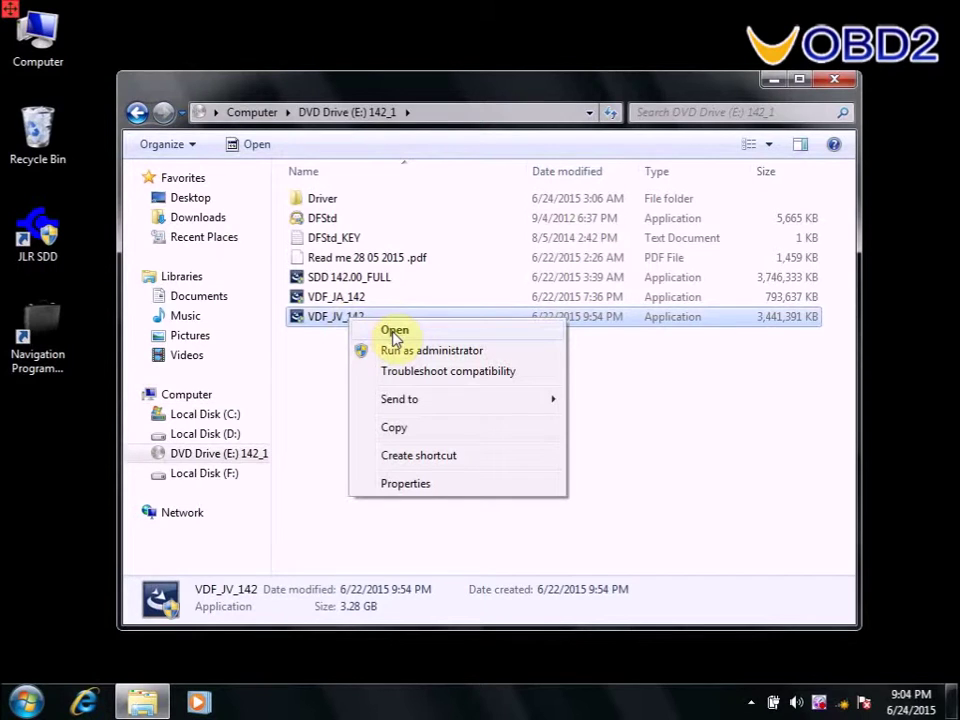
left_click(394, 335)
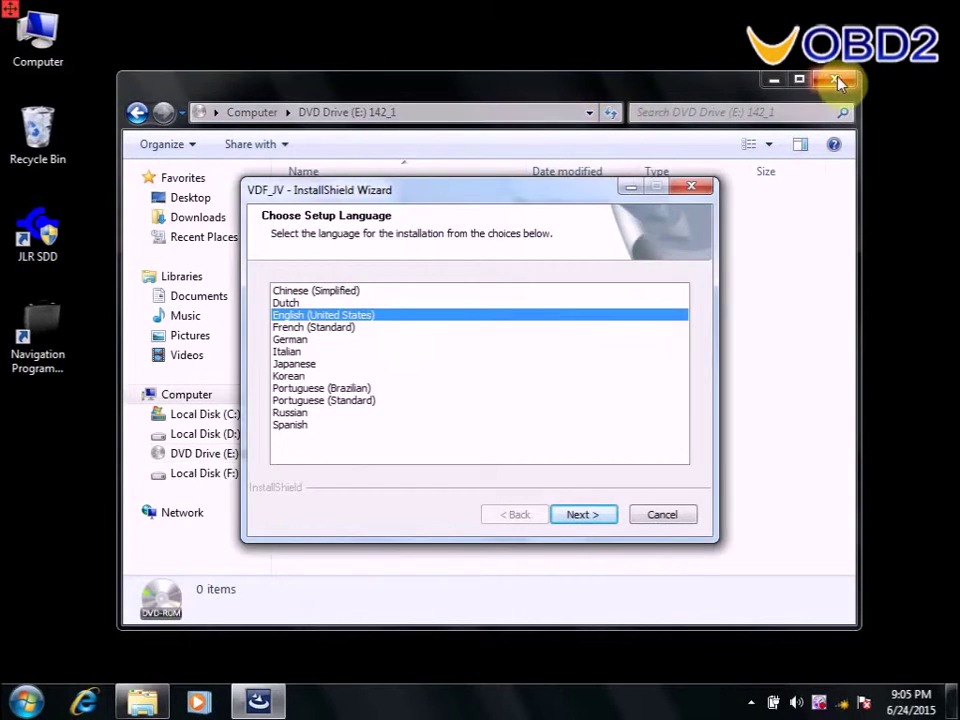
left_click(838, 83)
left_click(586, 515)
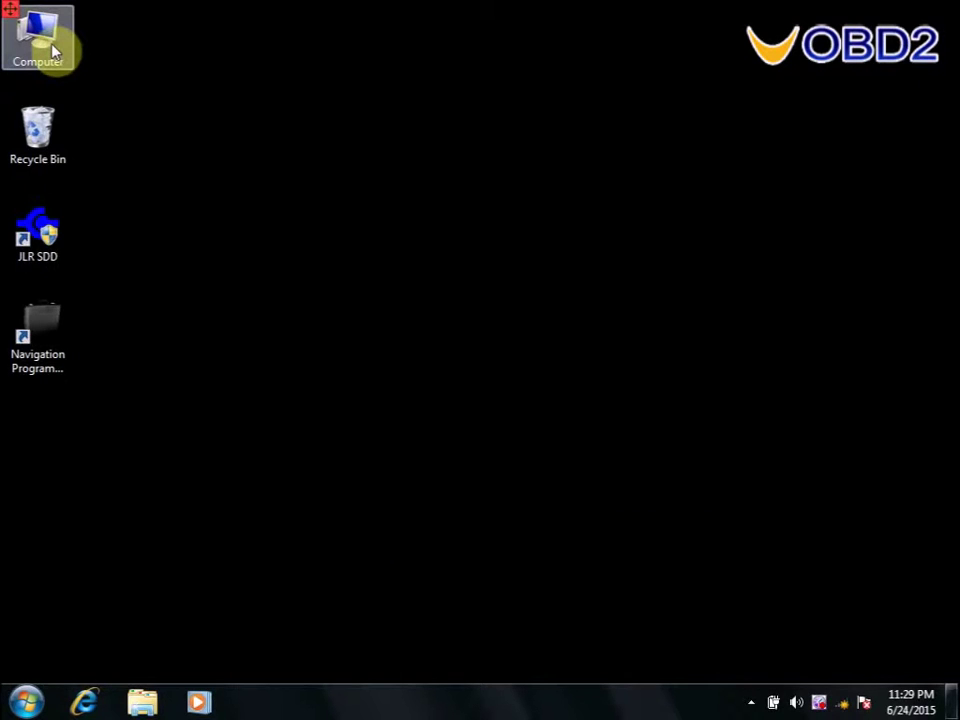
Open the contents of the 142_2 disc in DVD drive E: from Computer.
right_click(53, 46)
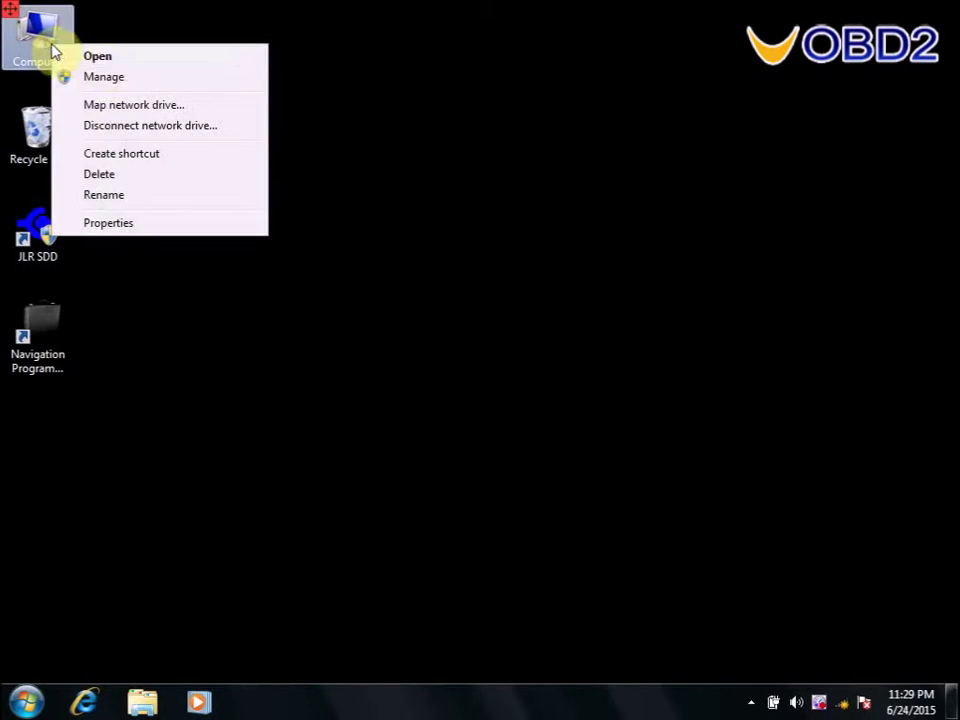
left_click(104, 62)
left_click(315, 347)
right_click(315, 347)
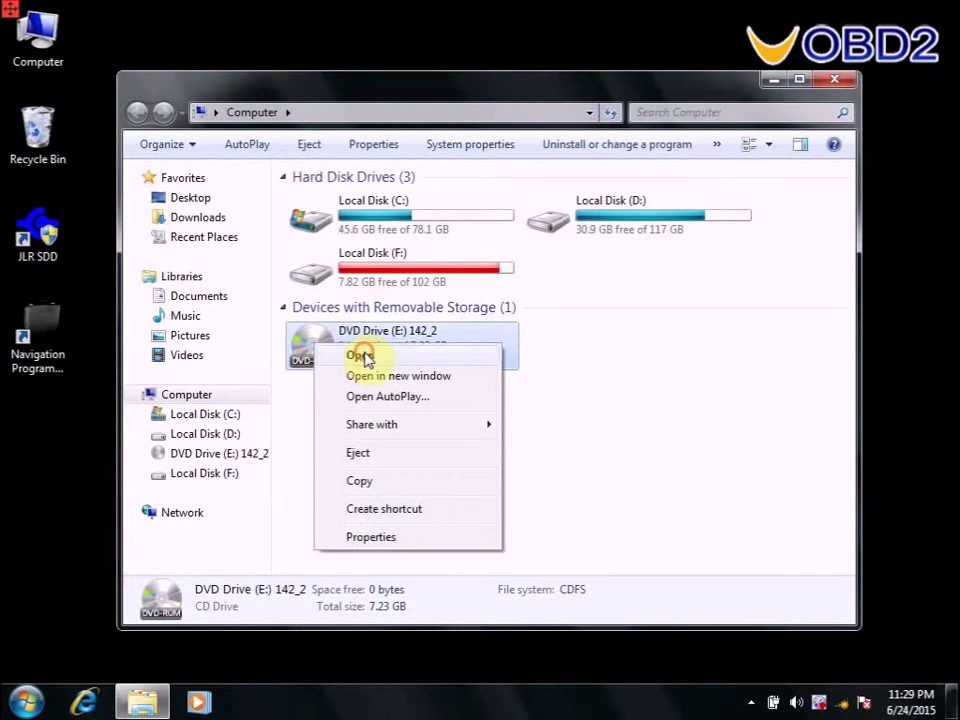
left_click(364, 357)
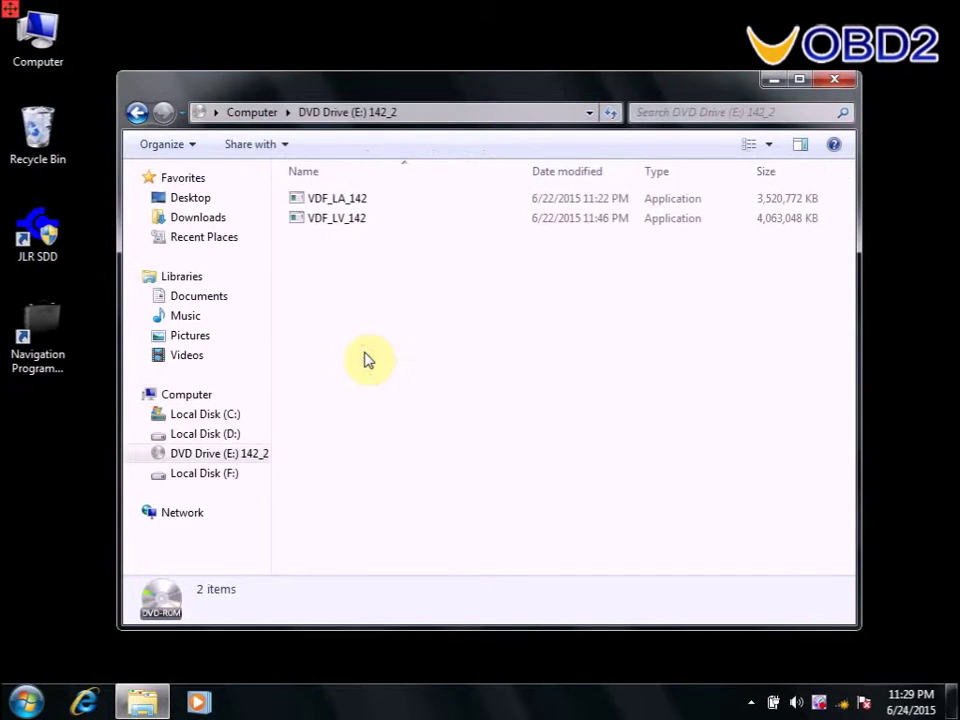
Run VDF_LA_142, close the folder window and complete the VDF_LA installation in English (United States).
right_click(343, 203)
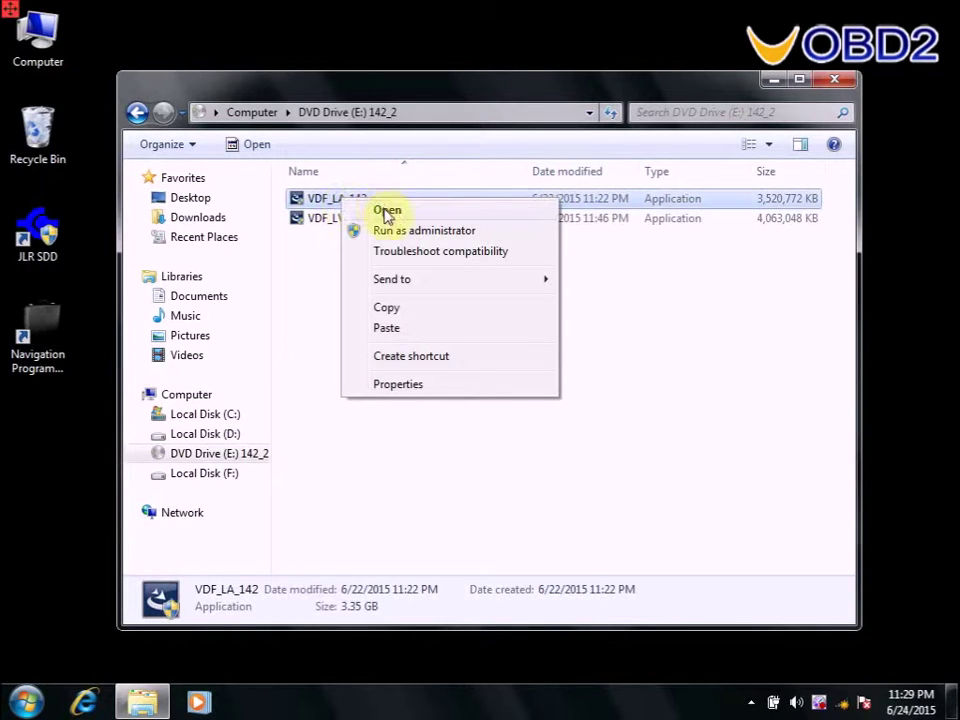
left_click(387, 211)
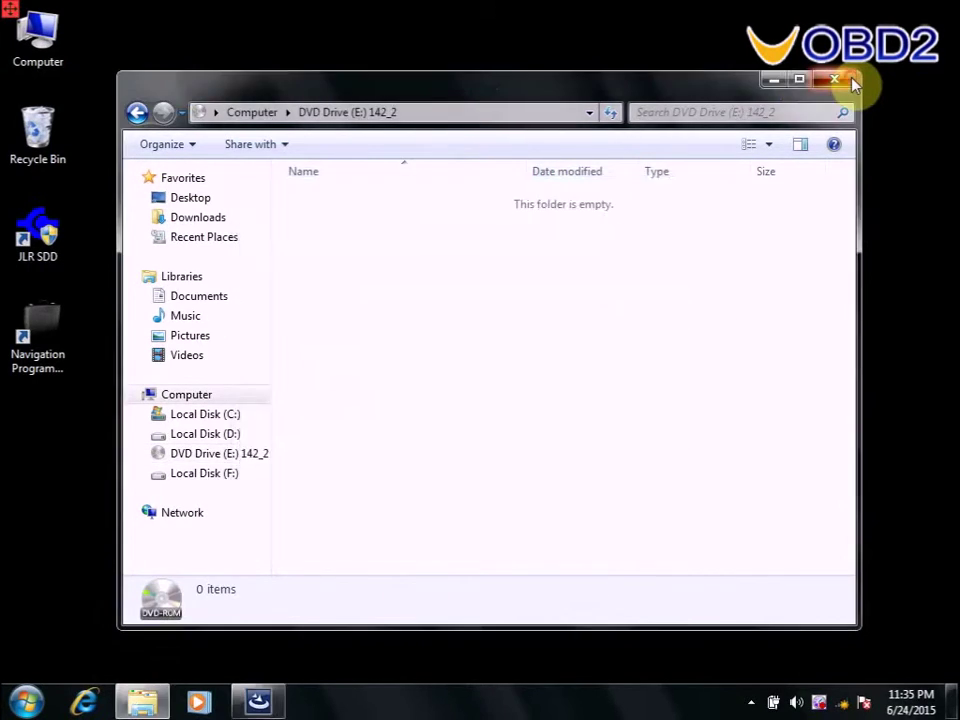
left_click(846, 79)
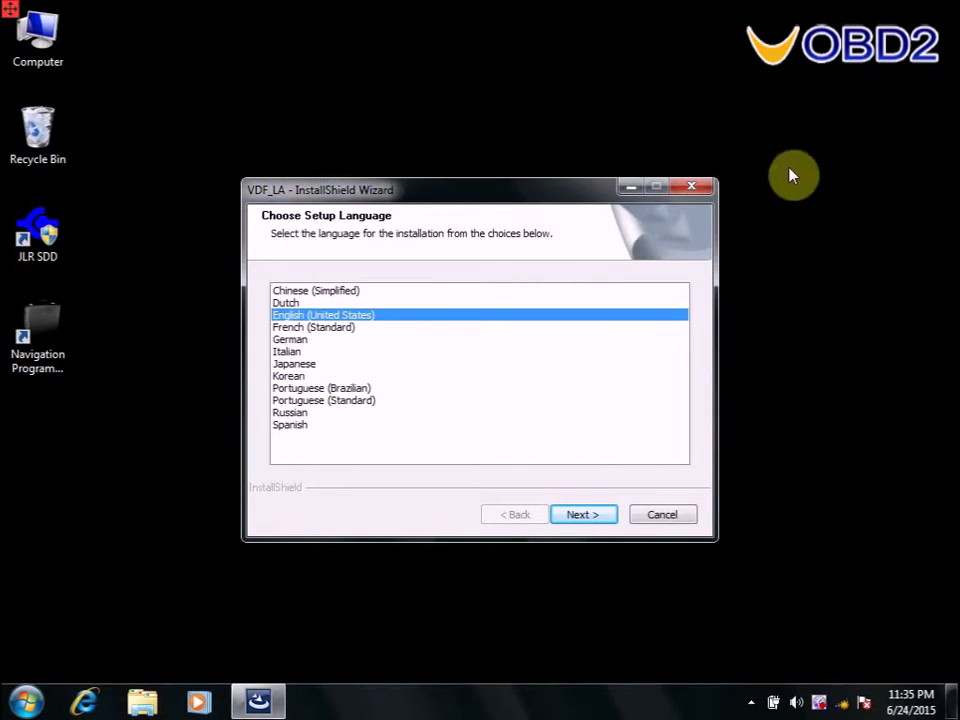
left_click(578, 514)
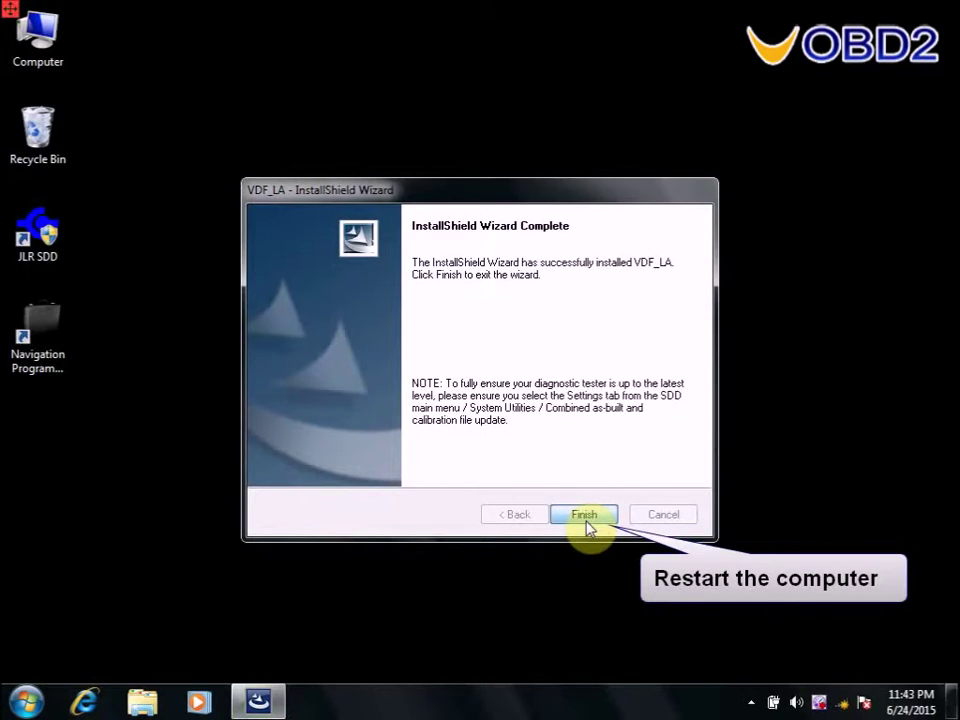
left_click(586, 521)
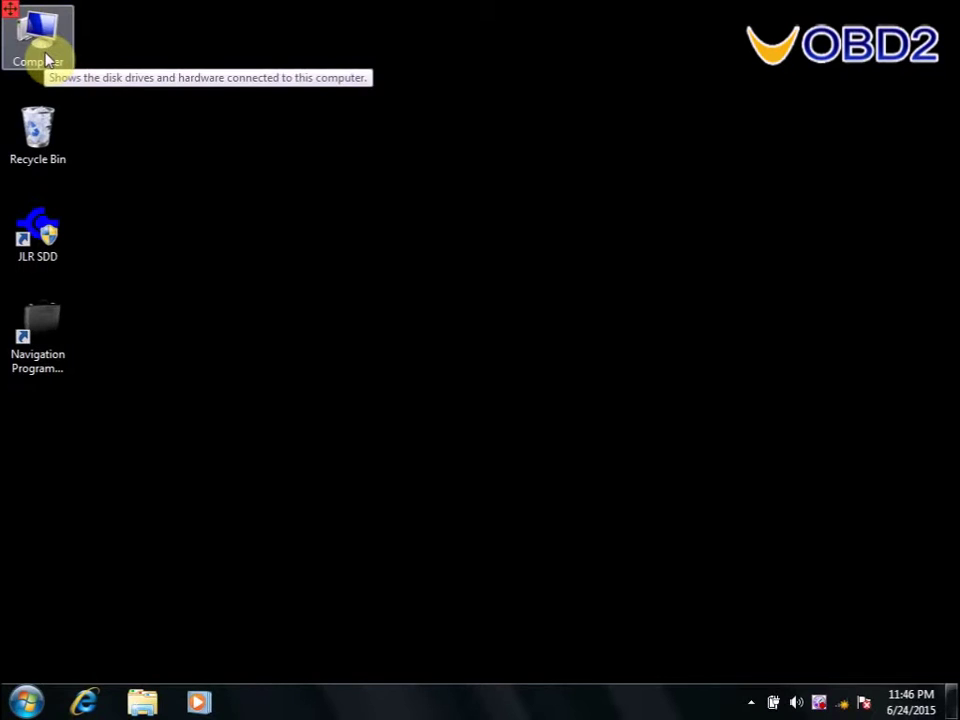
Open the contents of the 142_2 disc in DVD drive E: from Computer.
right_click(45, 60)
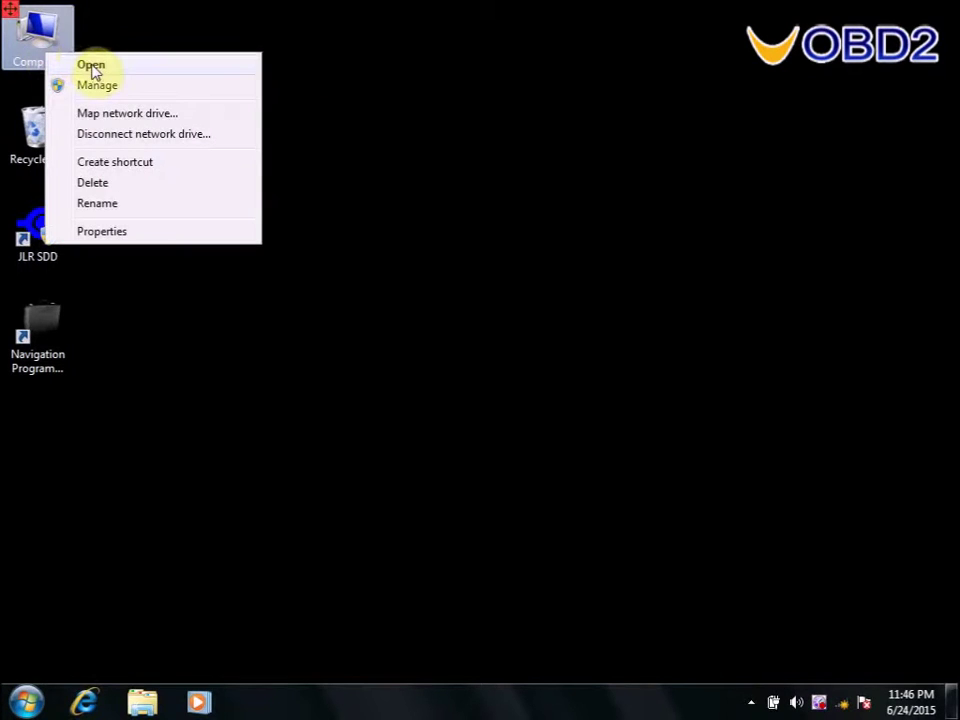
left_click(90, 64)
right_click(364, 358)
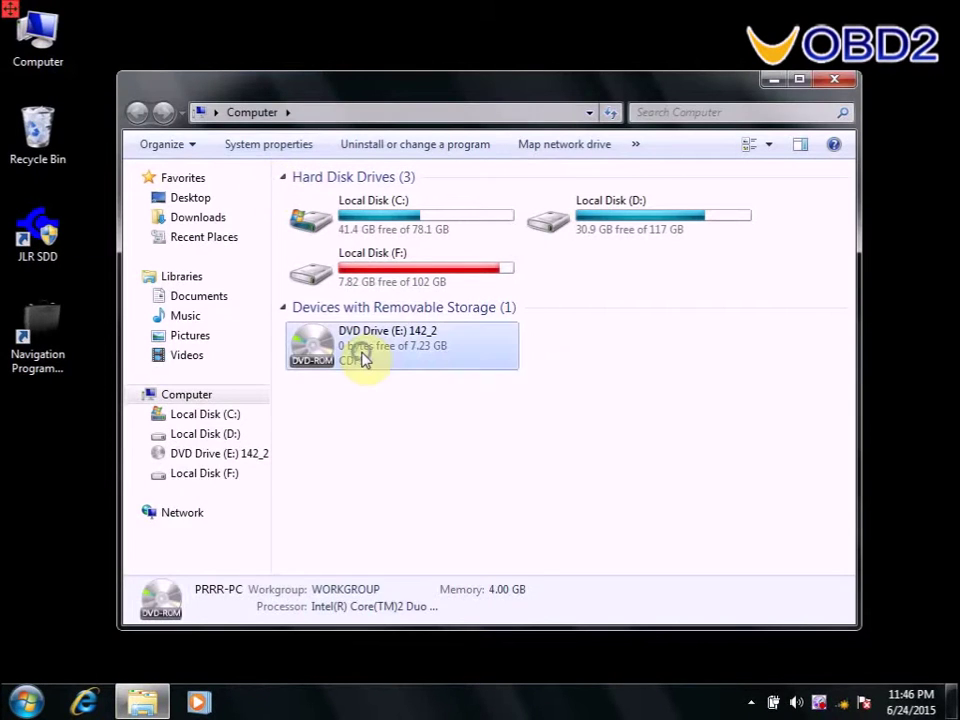
left_click(408, 366)
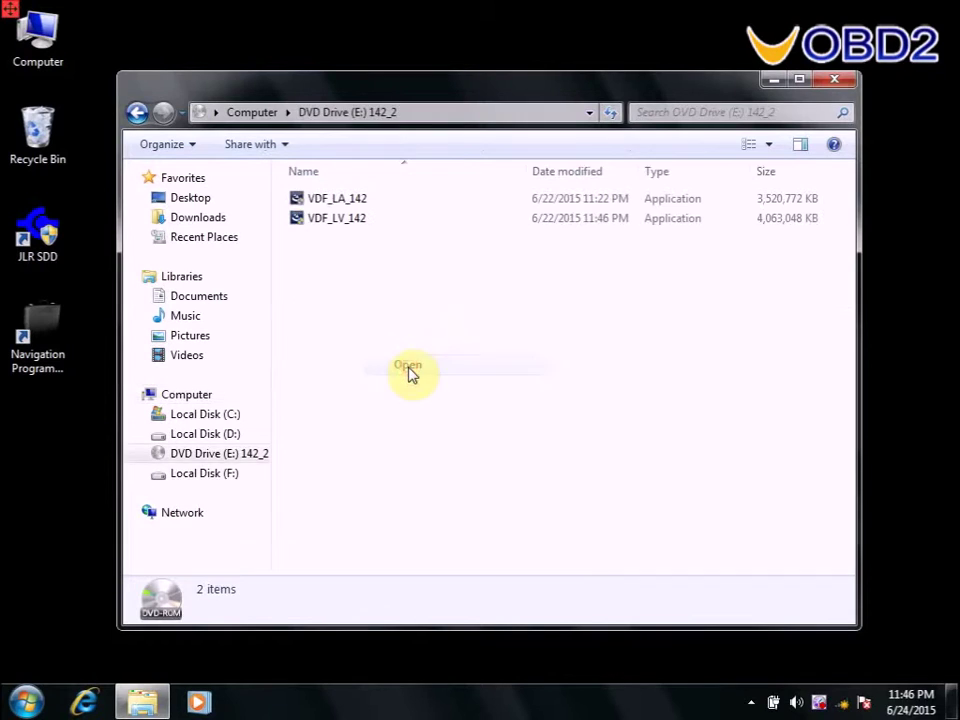
Run VDF_LV_142, close the folder window and complete the VDF_LV installation in English (United States).
right_click(304, 218)
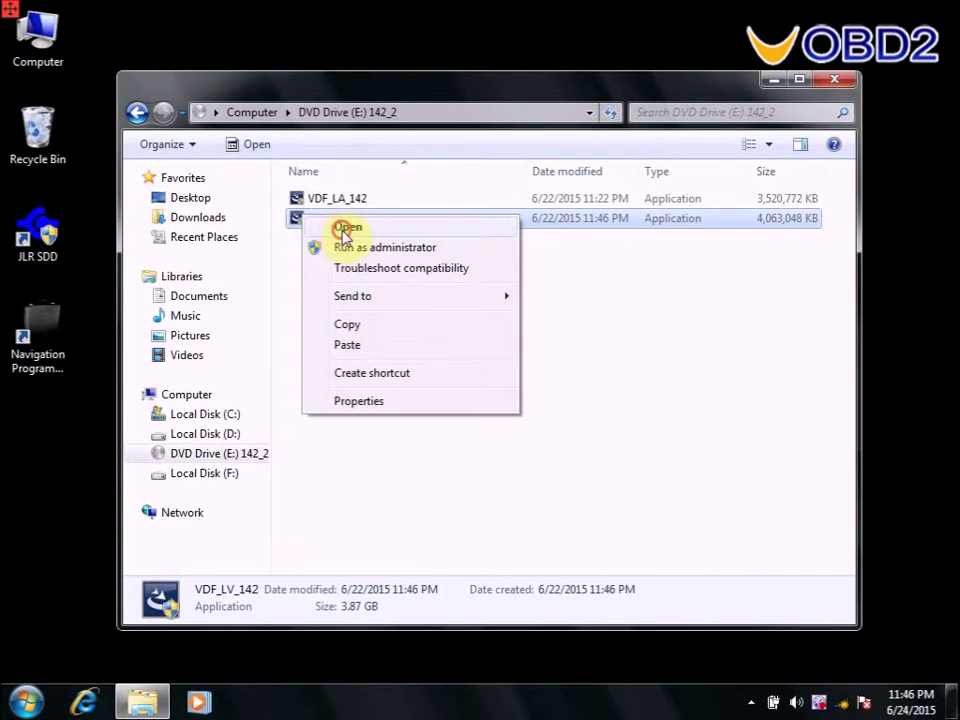
left_click(341, 227)
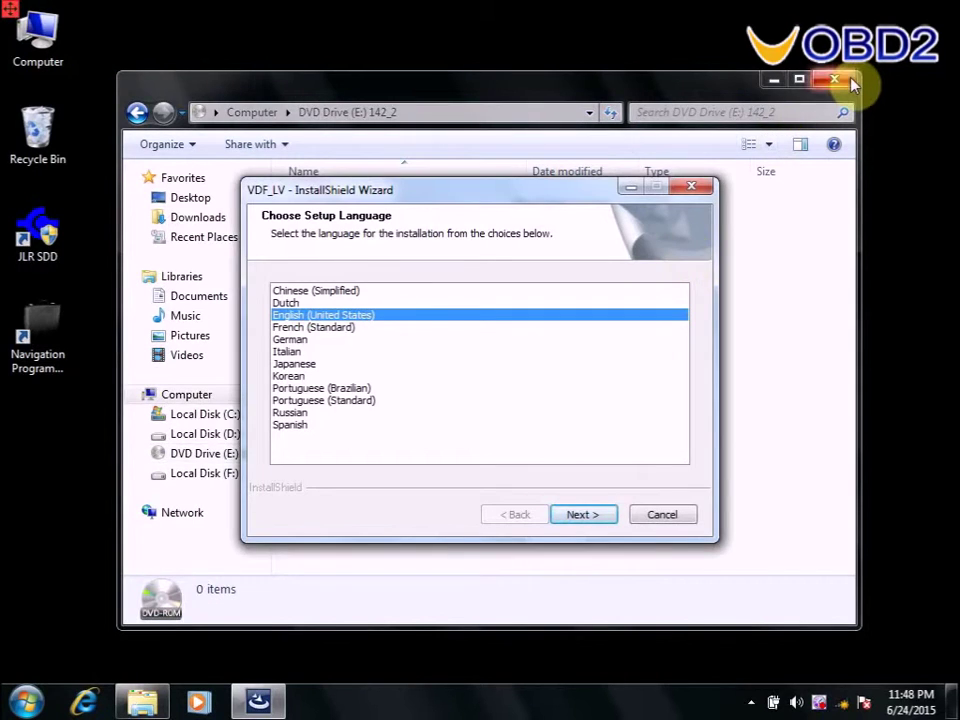
left_click(852, 84)
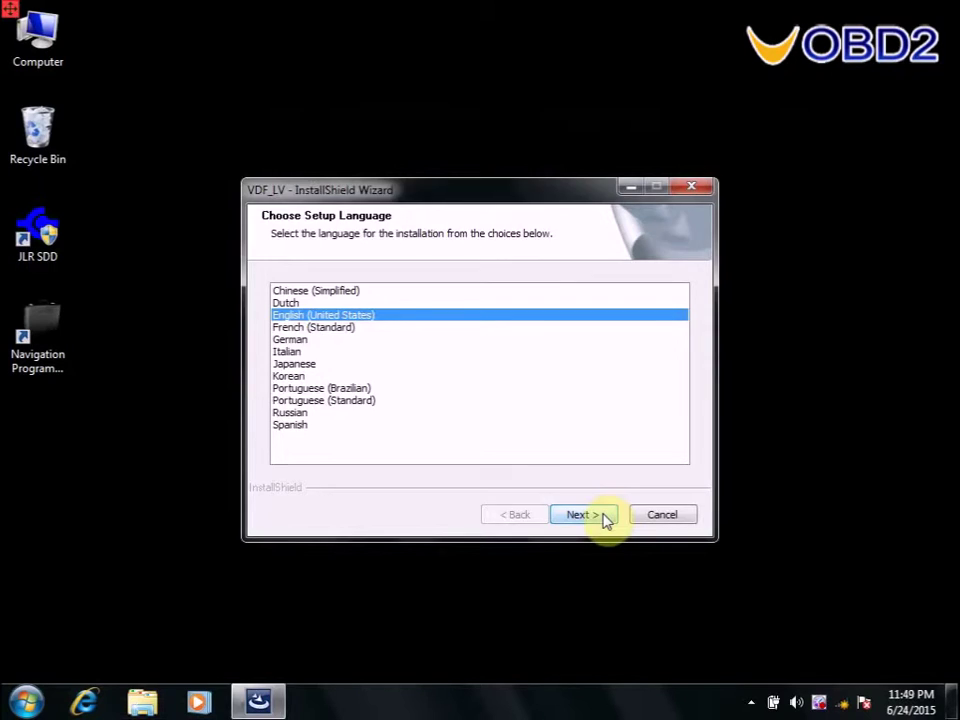
left_click(580, 514)
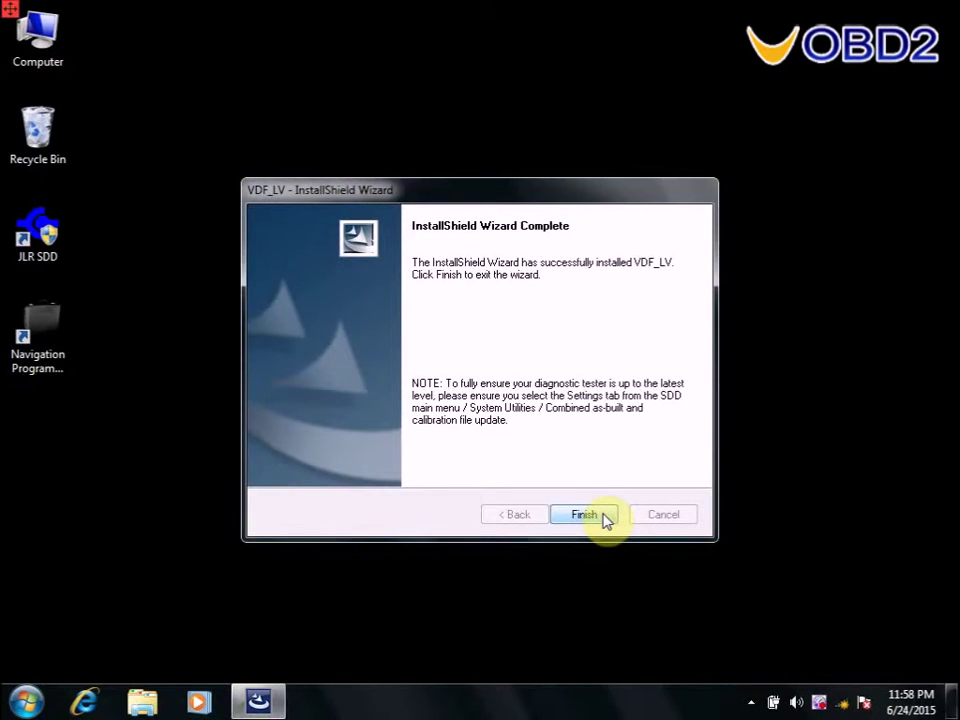
left_click(604, 516)
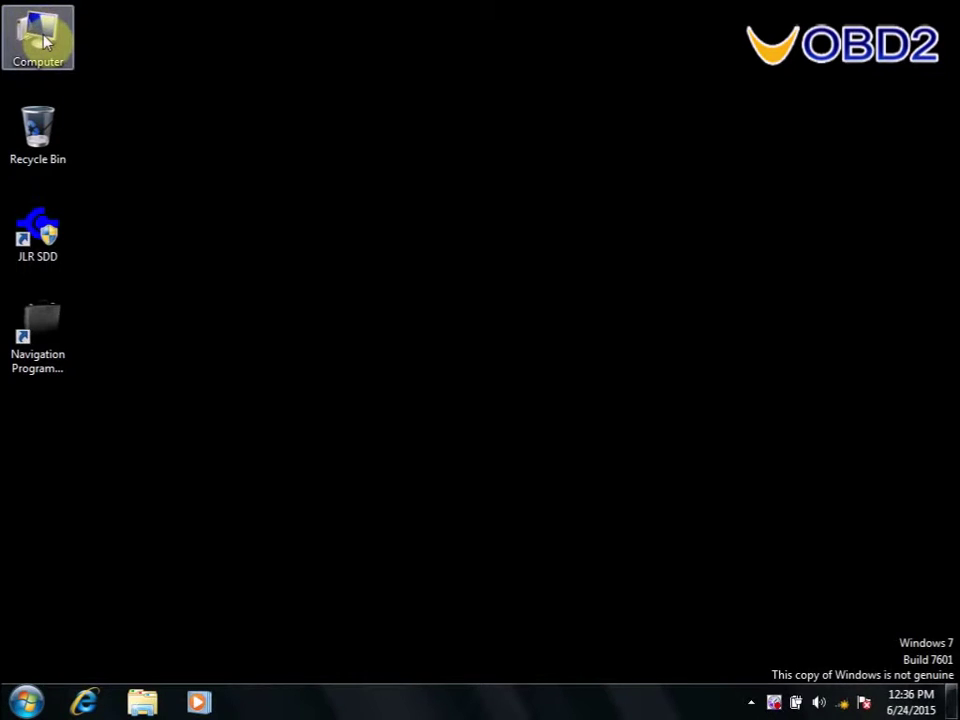
Open the contents of the 142_3 disc in DVD drive E: from Computer.
right_click(47, 38)
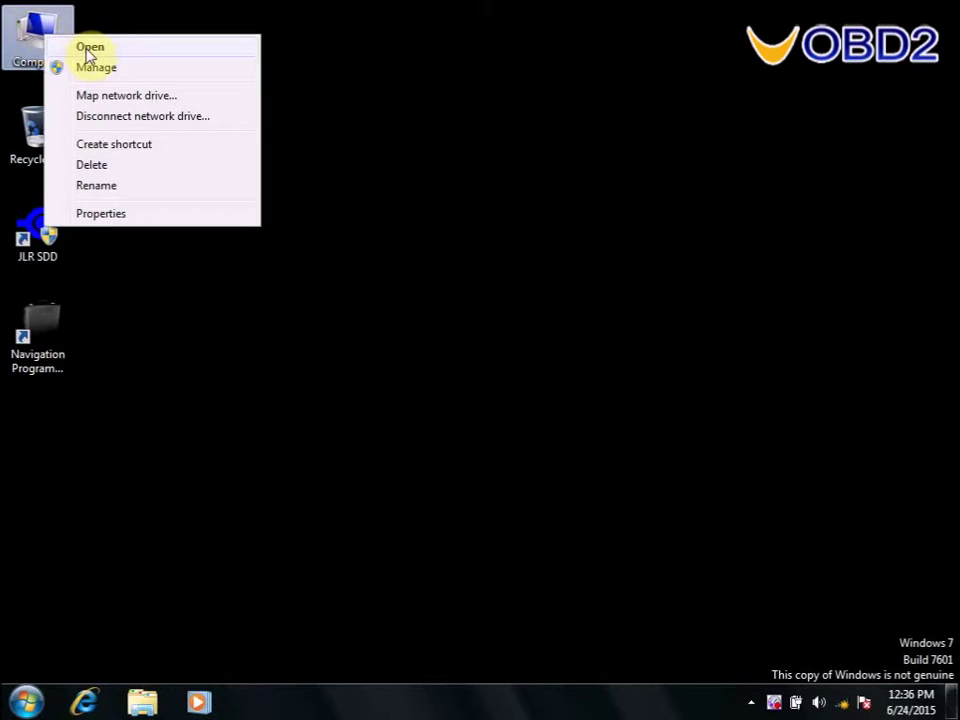
left_click(90, 50)
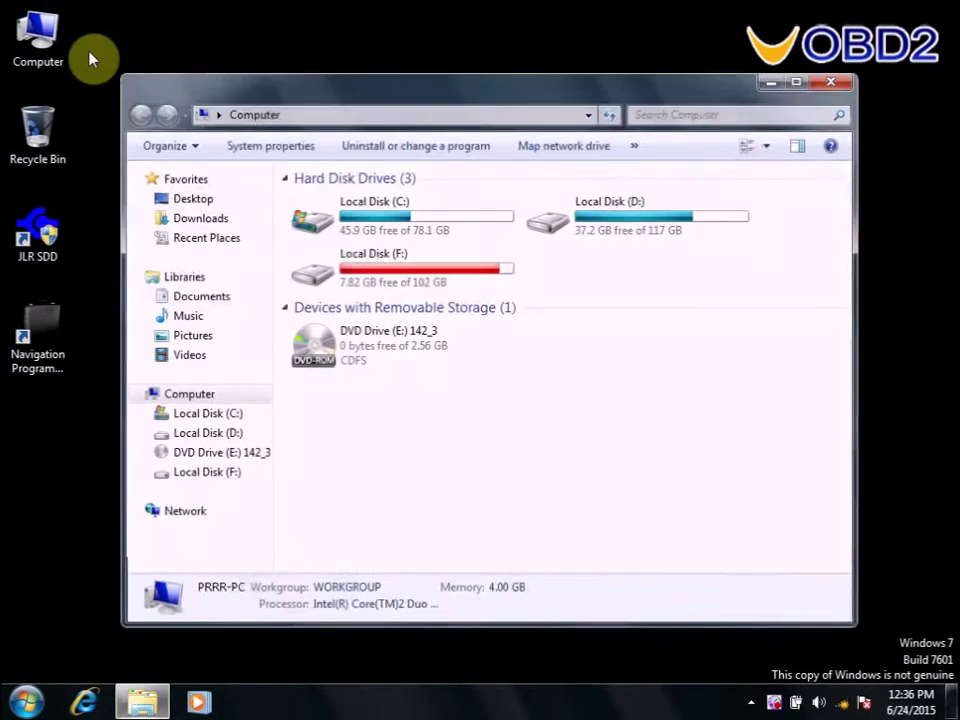
left_click(367, 360)
right_click(367, 356)
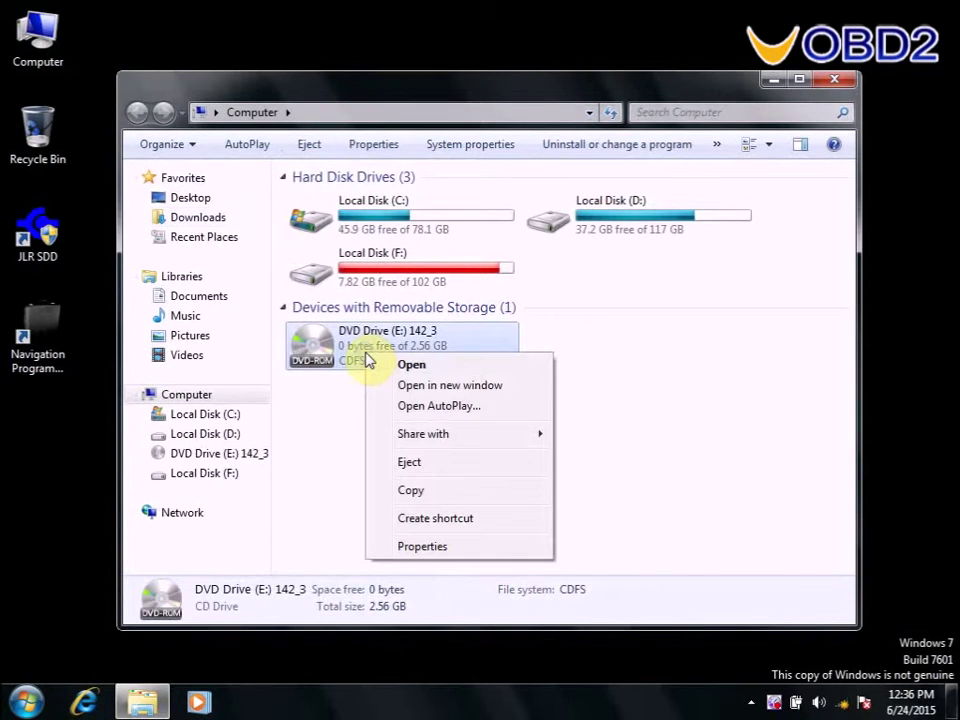
left_click(420, 373)
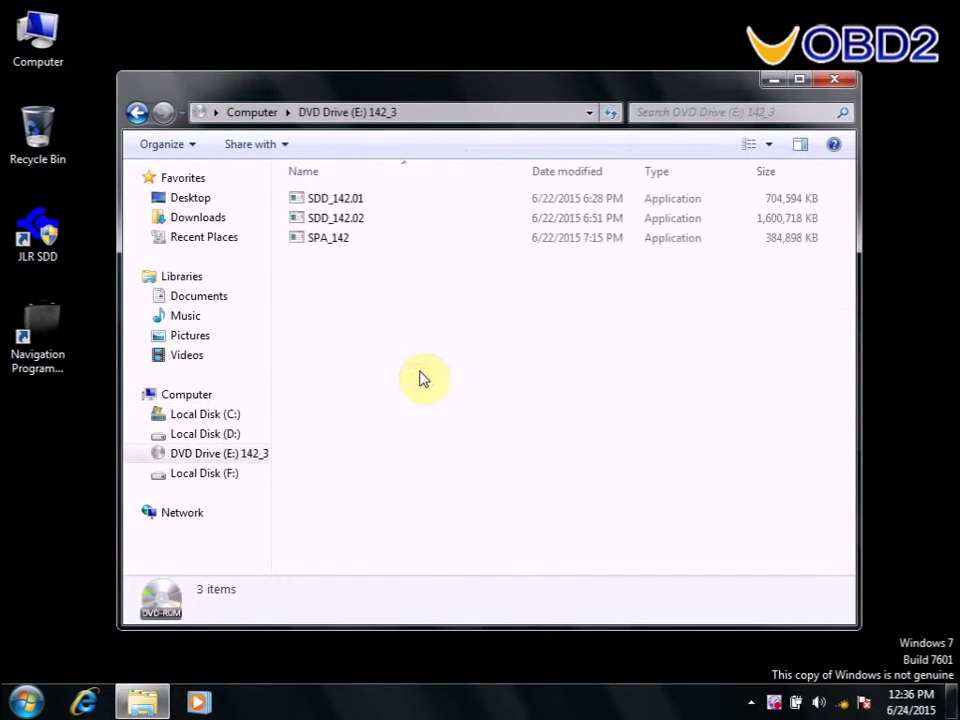
Run SDD_142.01 from the disc, close the folder window and accept the Adobe Reader notice to continue the installation.
right_click(327, 200)
left_click(369, 216)
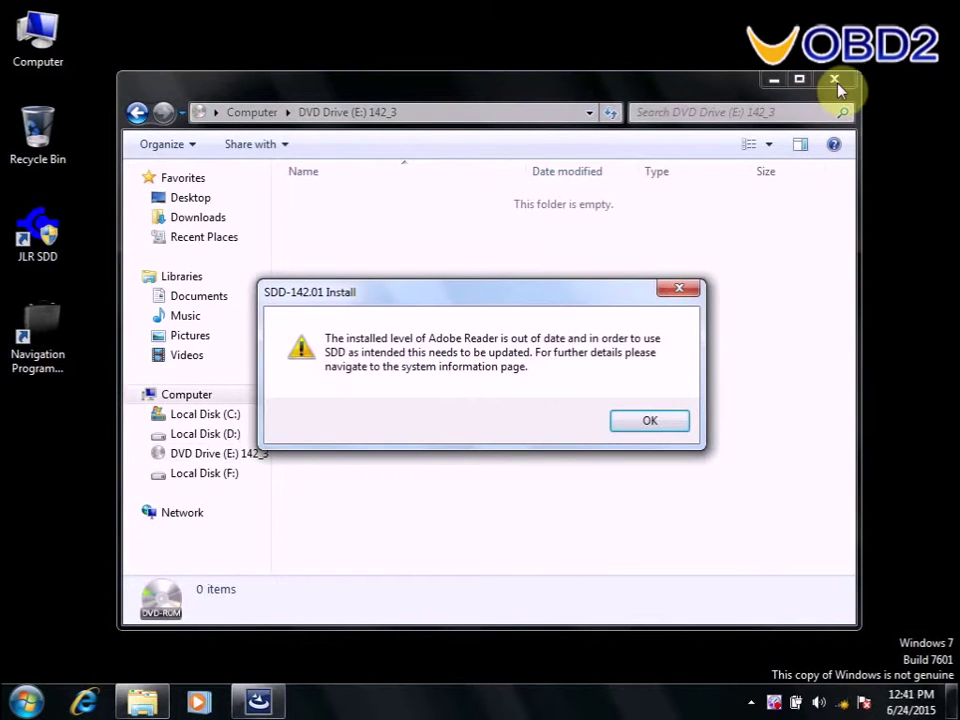
left_click(836, 82)
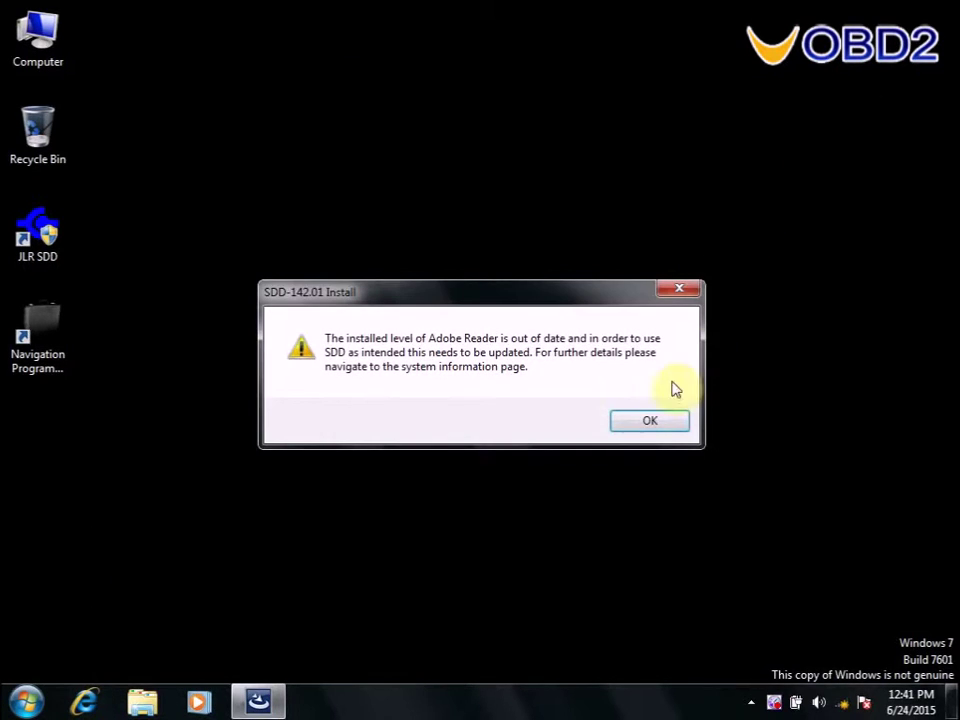
left_click(645, 424)
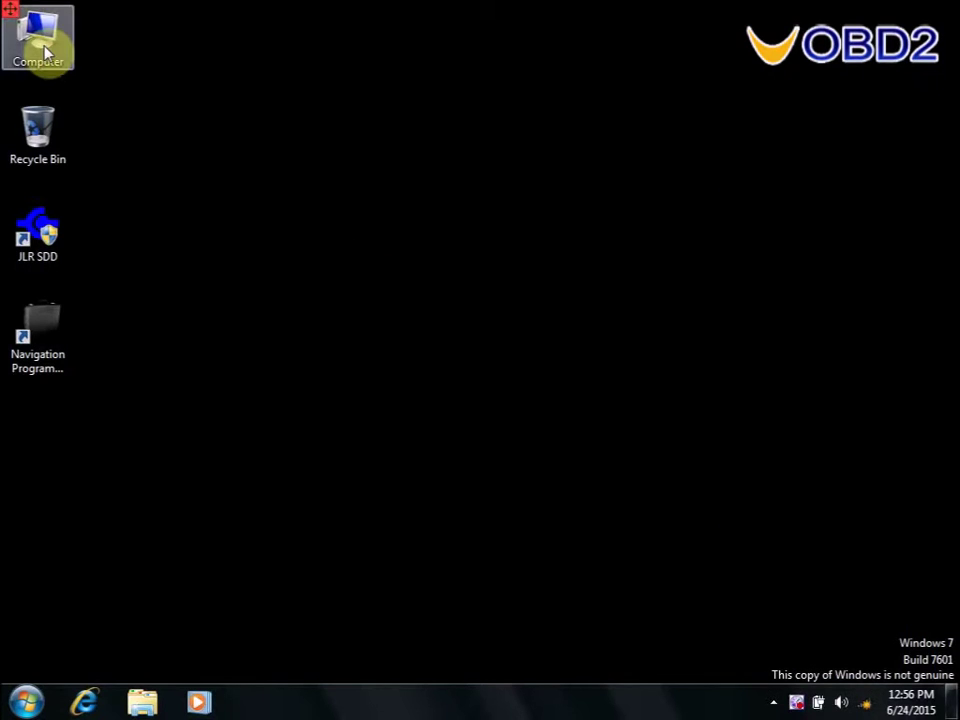
Reopen the 142_3 disc in DVD drive E: from Computer to list its installers.
right_click(44, 47)
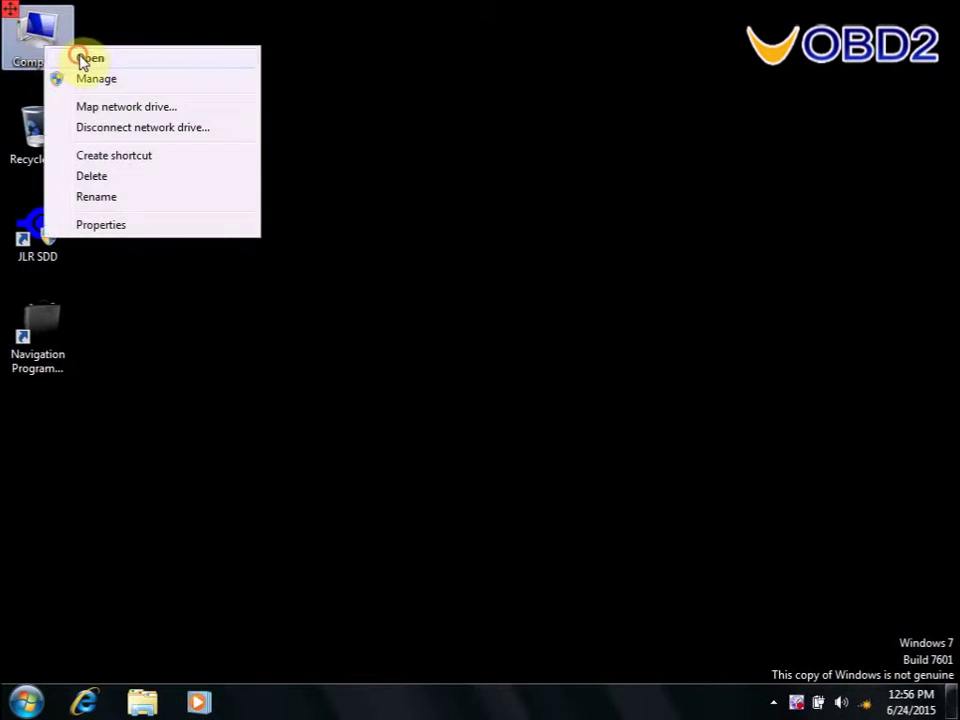
left_click(79, 58)
left_click(367, 350)
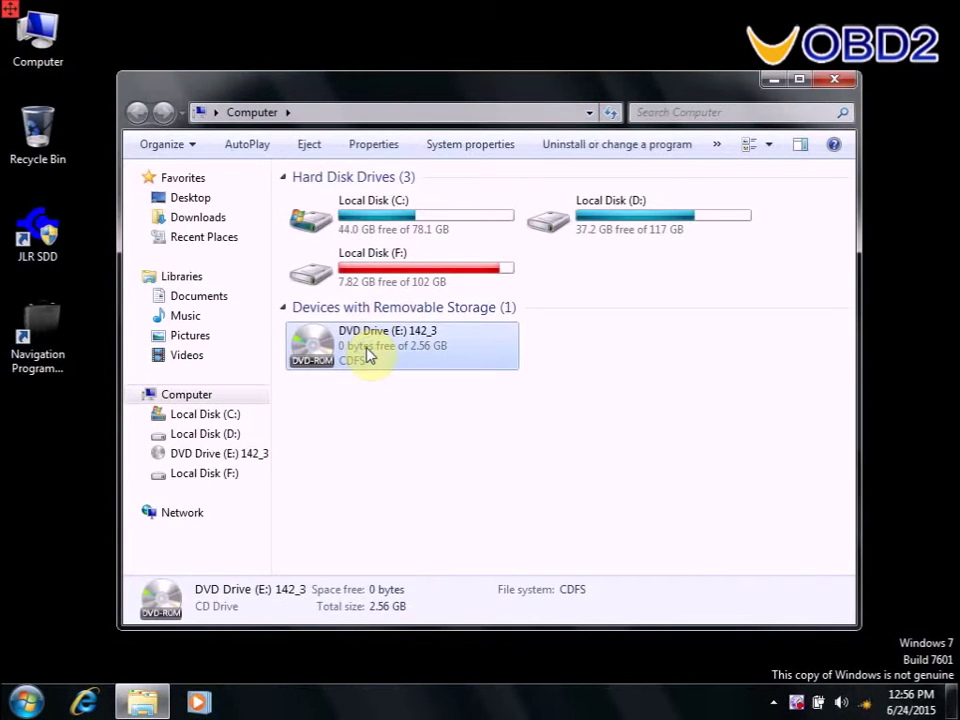
right_click(367, 350)
left_click(400, 362)
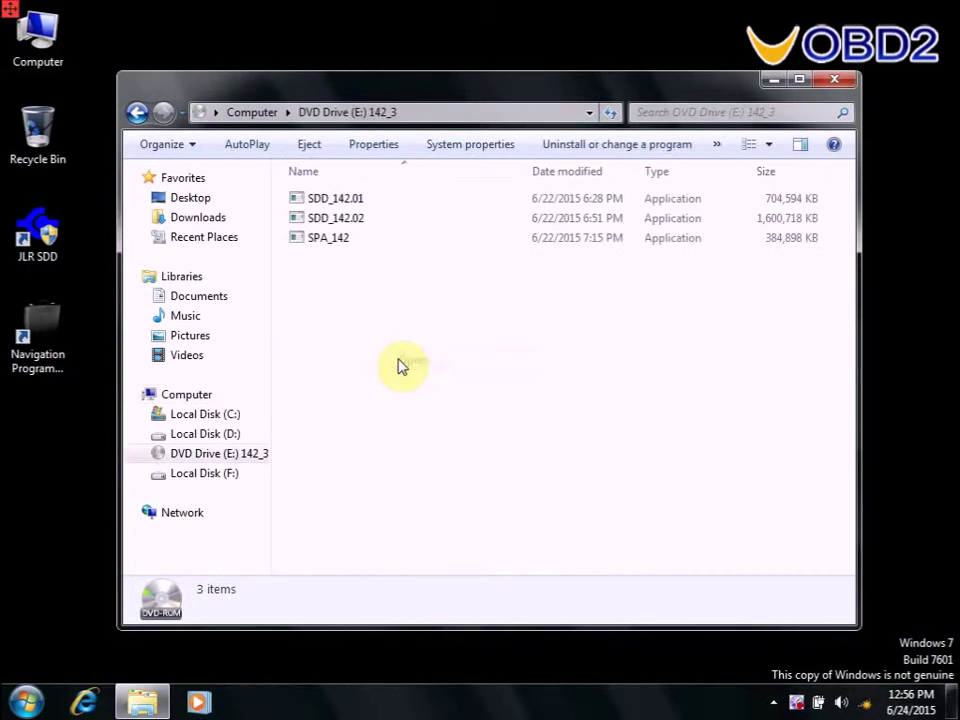
Run SDD_142.02, accept the Adobe Reader notice and finish the update with an immediate computer restart.
right_click(319, 226)
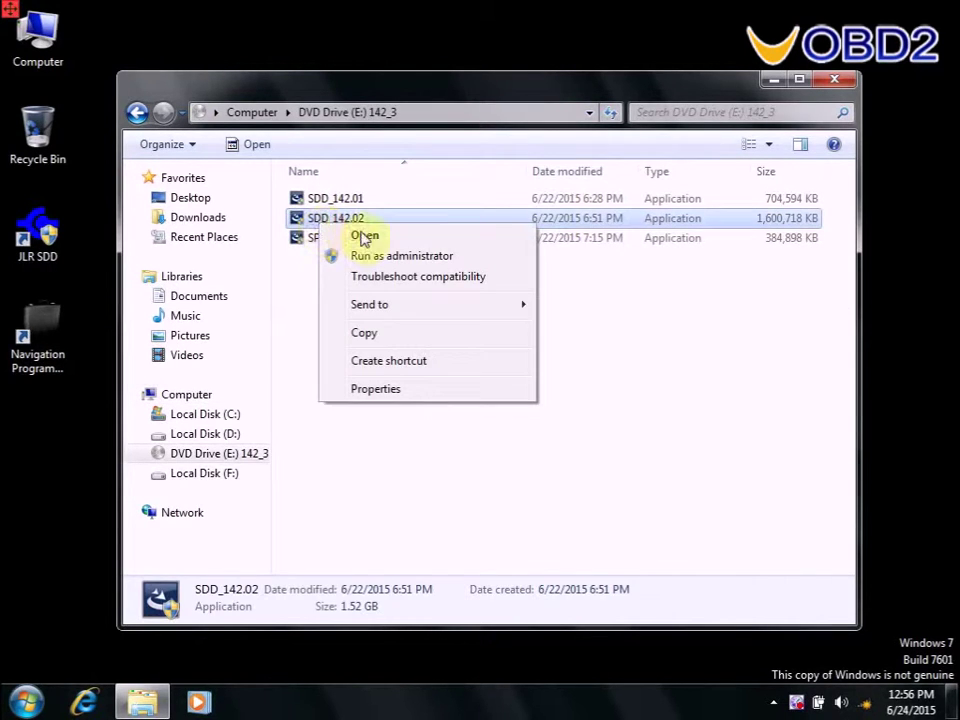
left_click(365, 237)
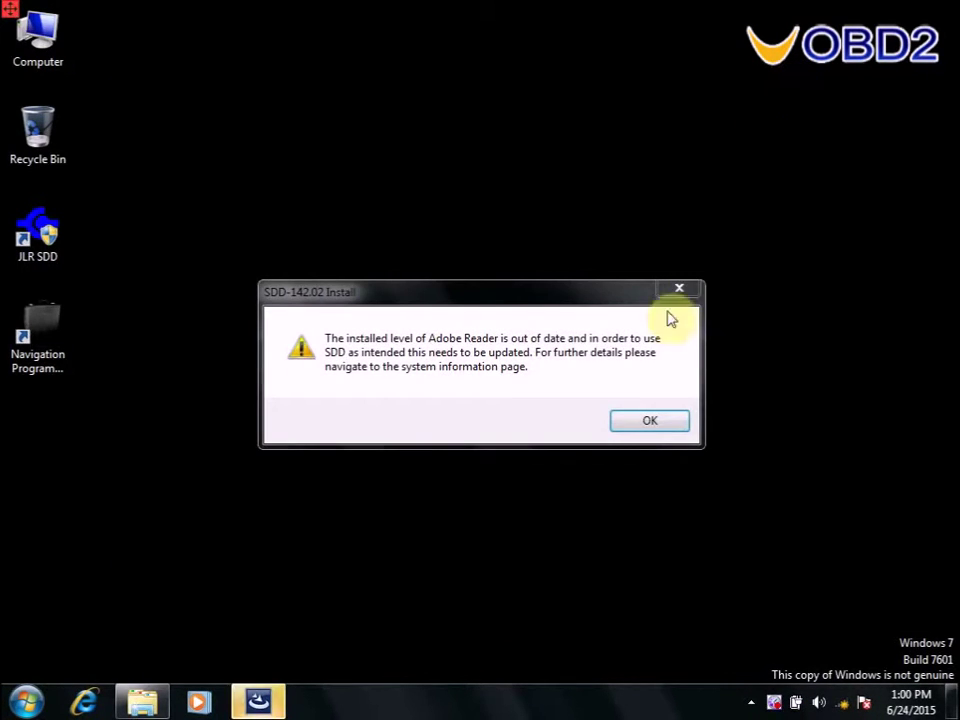
left_click(629, 425)
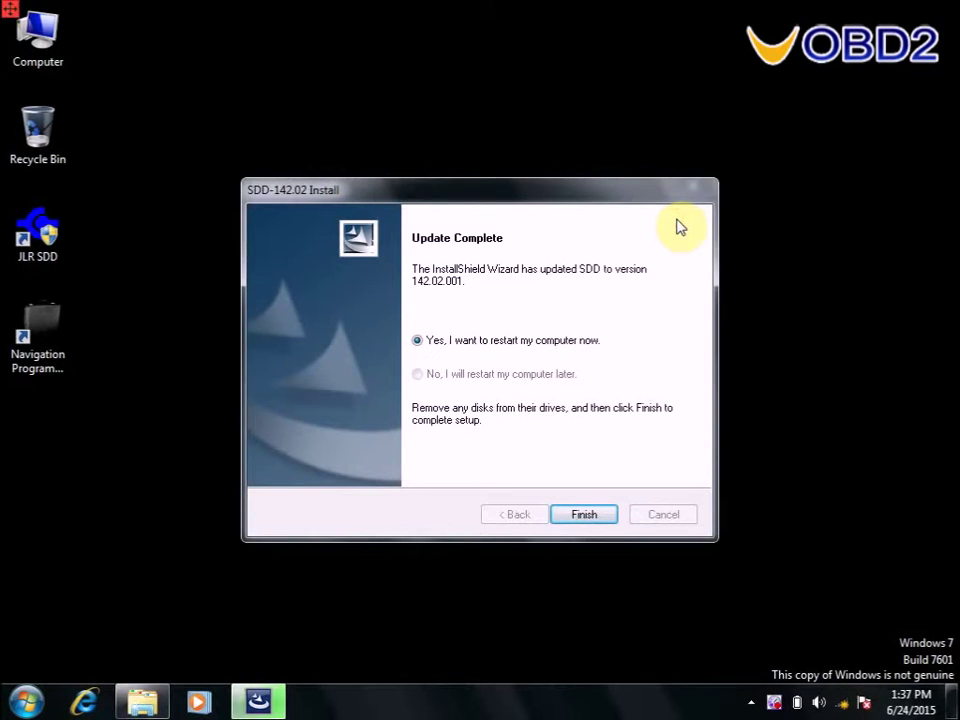
left_click(585, 516)
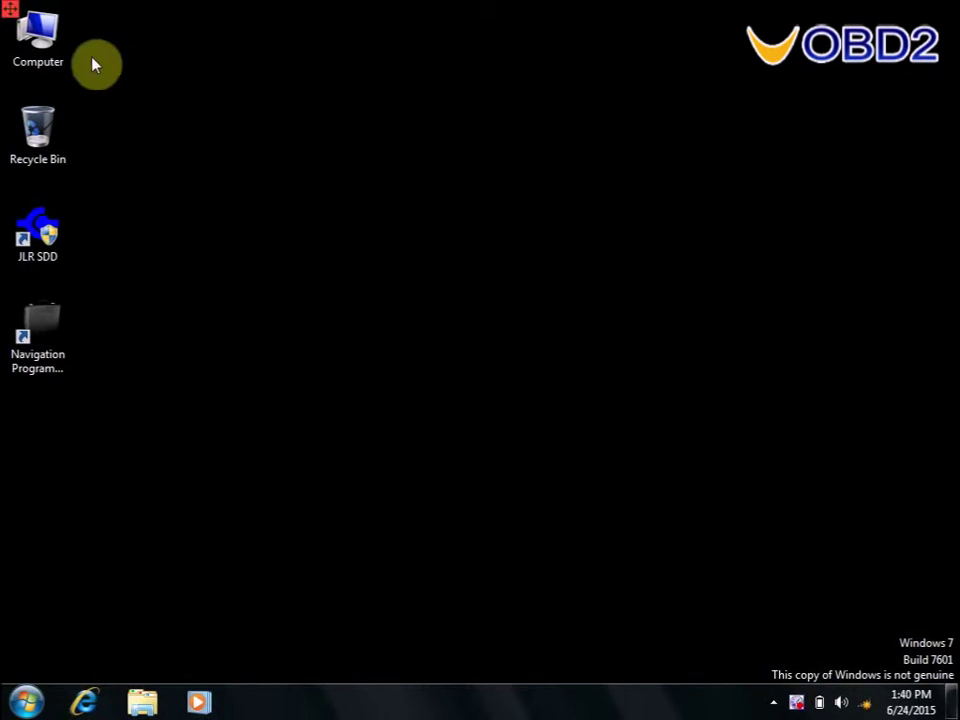
Open the 142_3 disc's contents again from Computer after the restart.
right_click(40, 56)
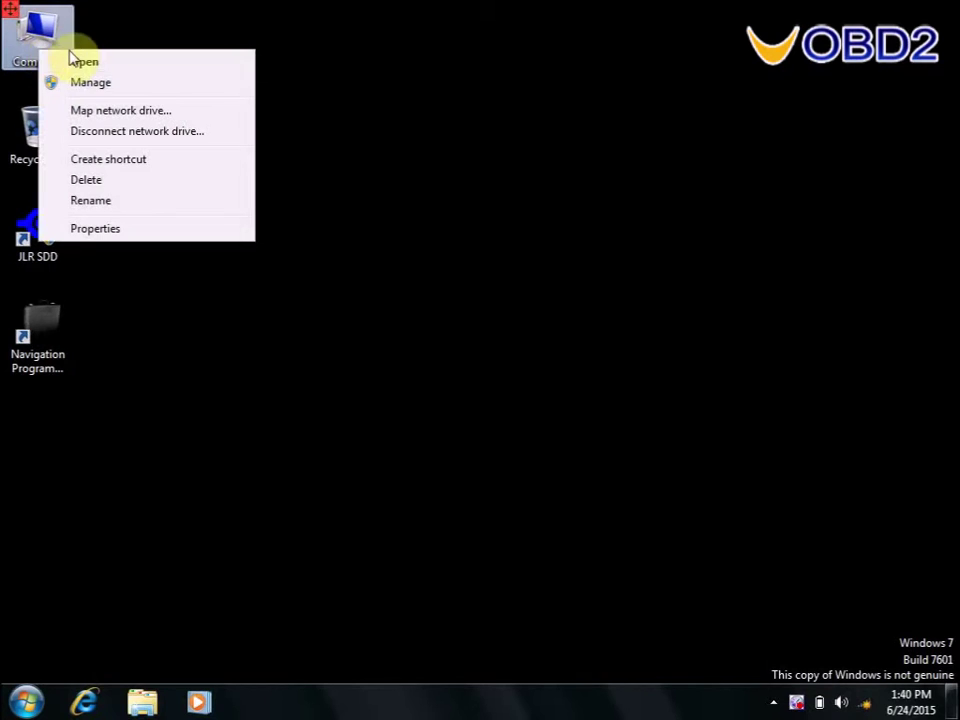
left_click(83, 66)
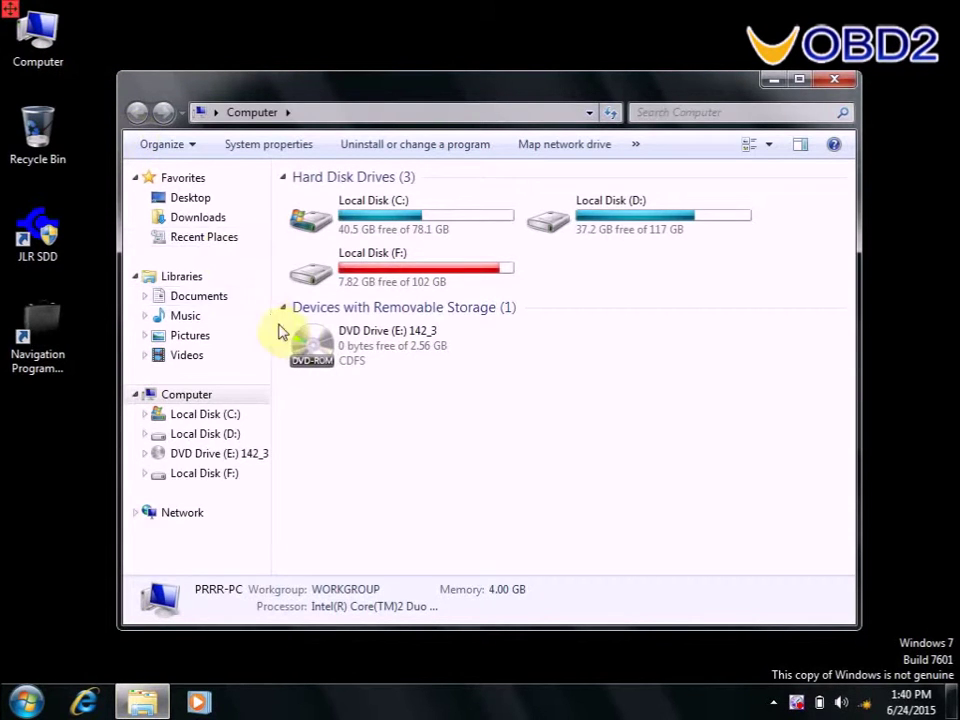
left_click(320, 345)
right_click(320, 342)
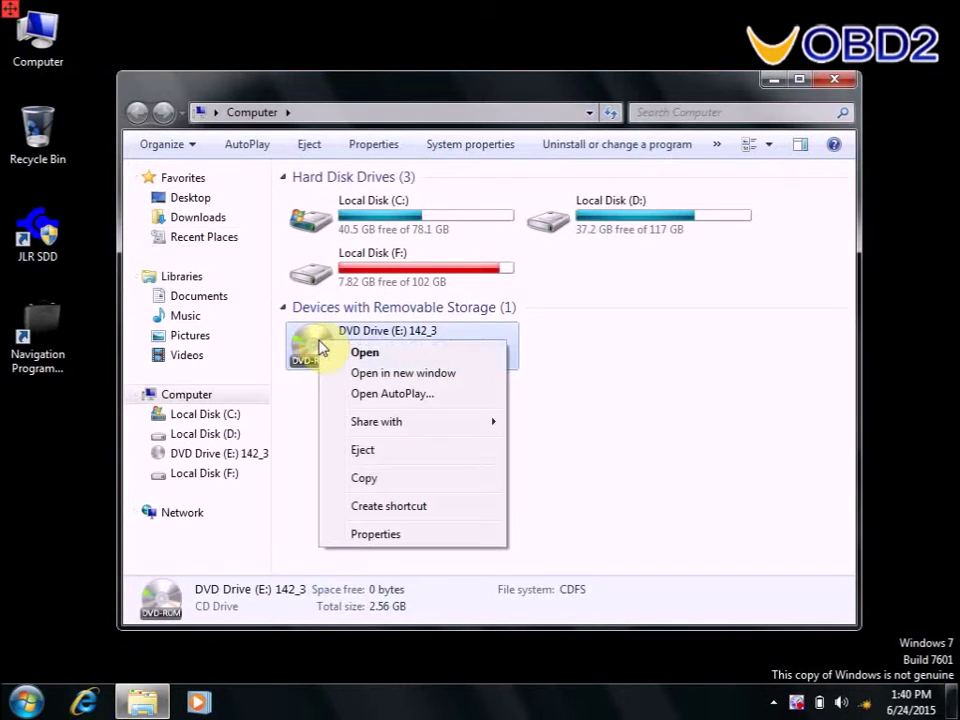
left_click(364, 358)
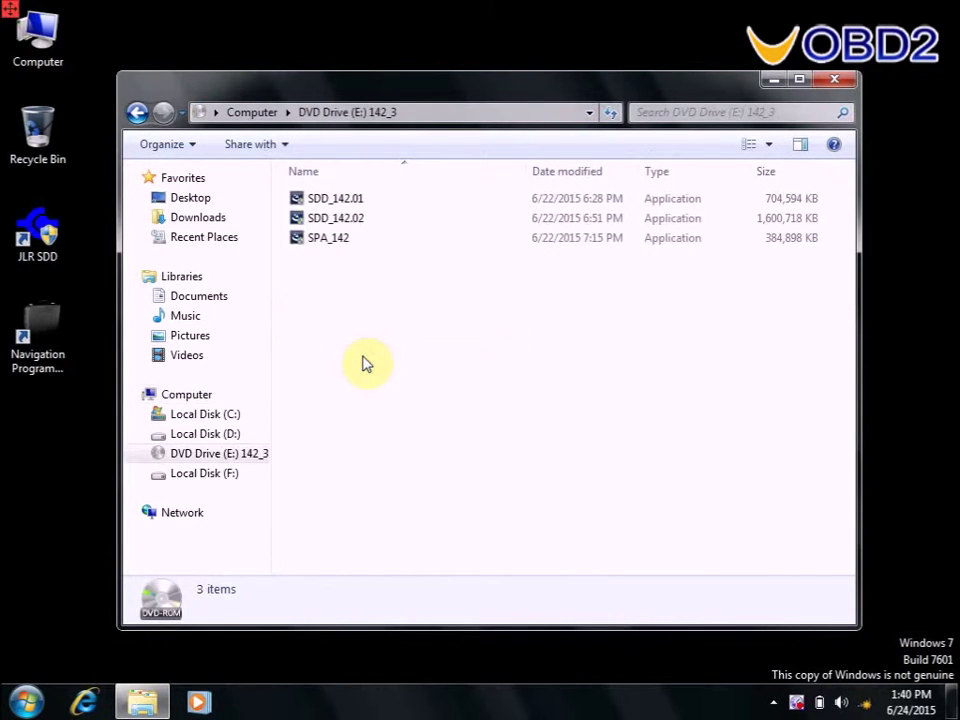
Run SPA_142, accept installing Additional Pinpoint Tests as a background task, finish the wizard and close the folder window.
left_click(311, 249)
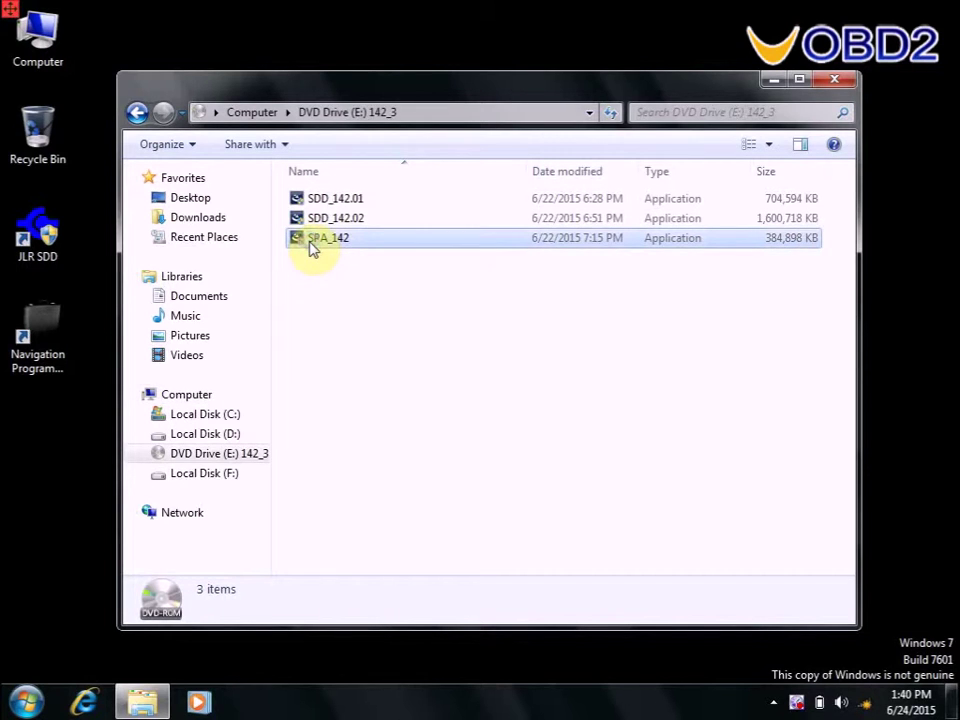
right_click(311, 249)
left_click(352, 257)
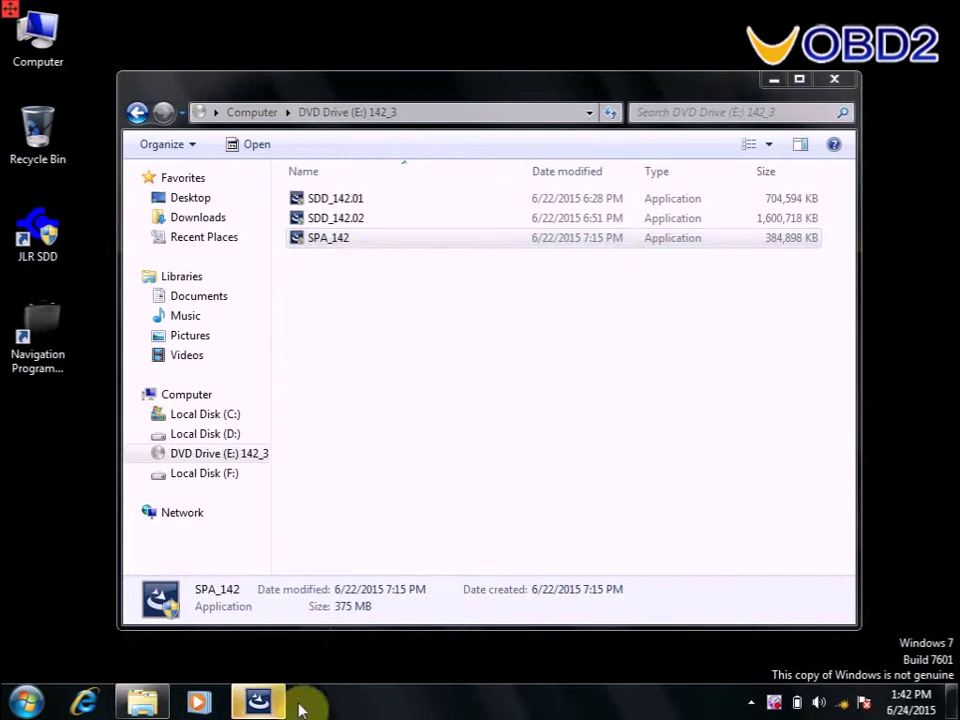
left_click(278, 706)
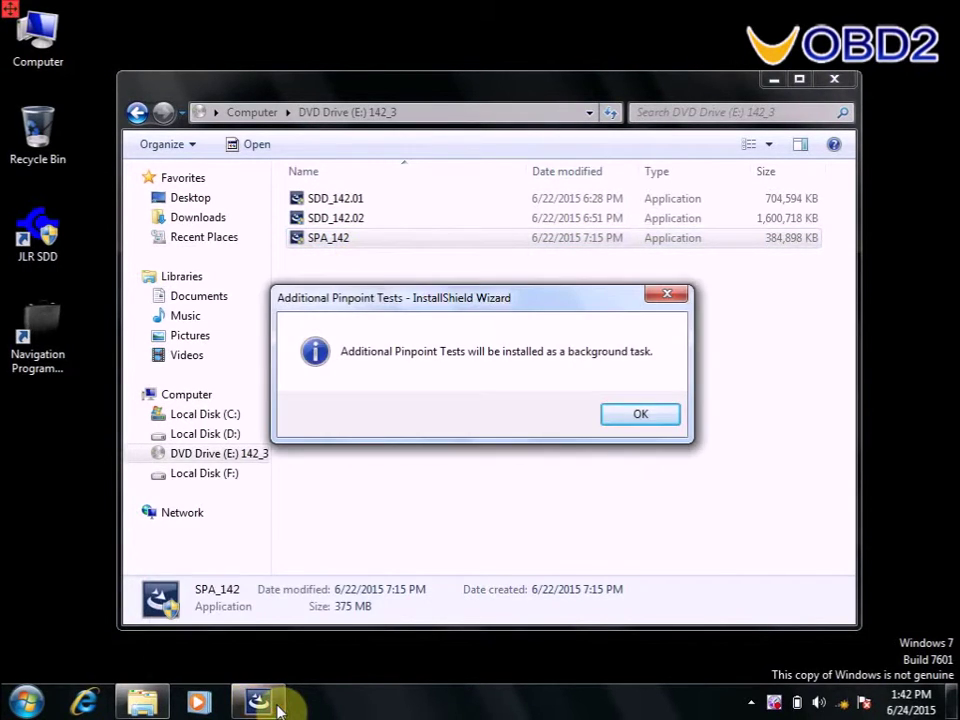
left_click(640, 416)
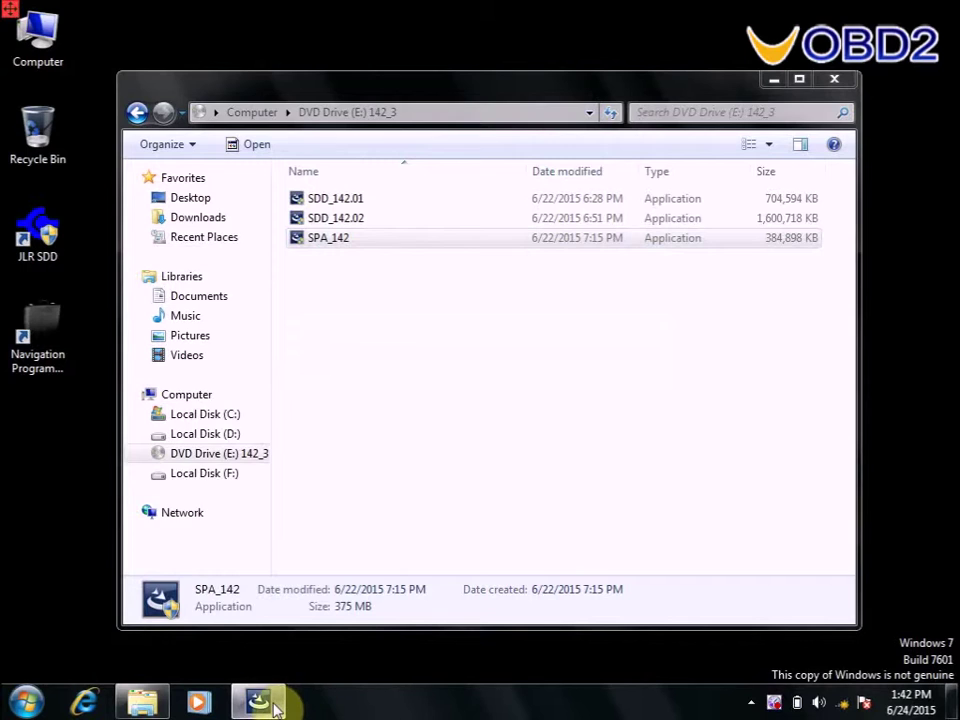
mouse_move(276, 707)
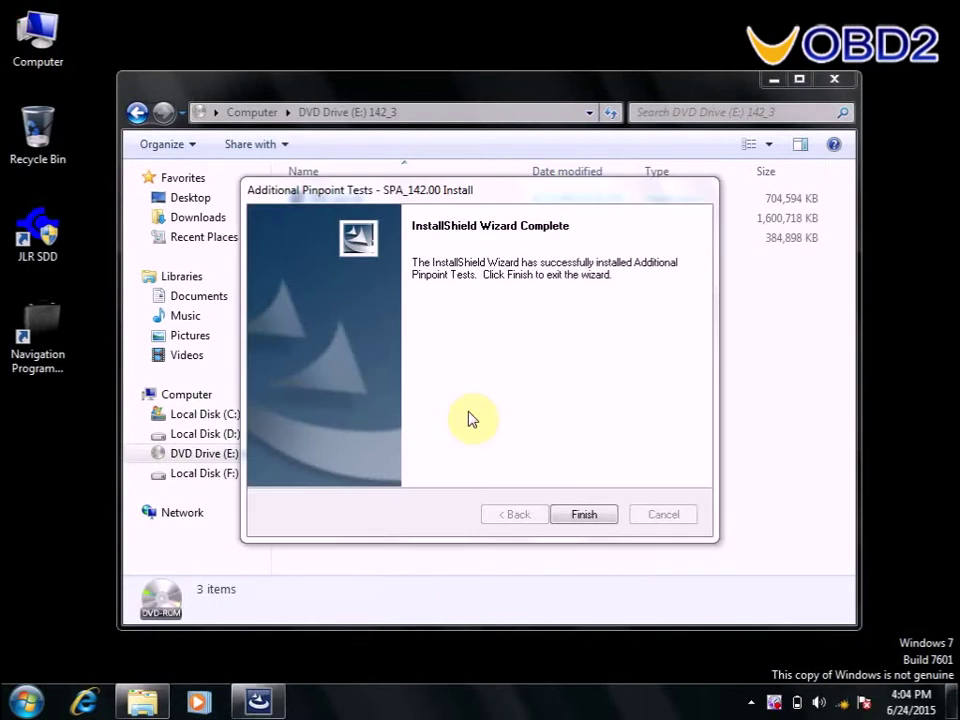
left_click(606, 518)
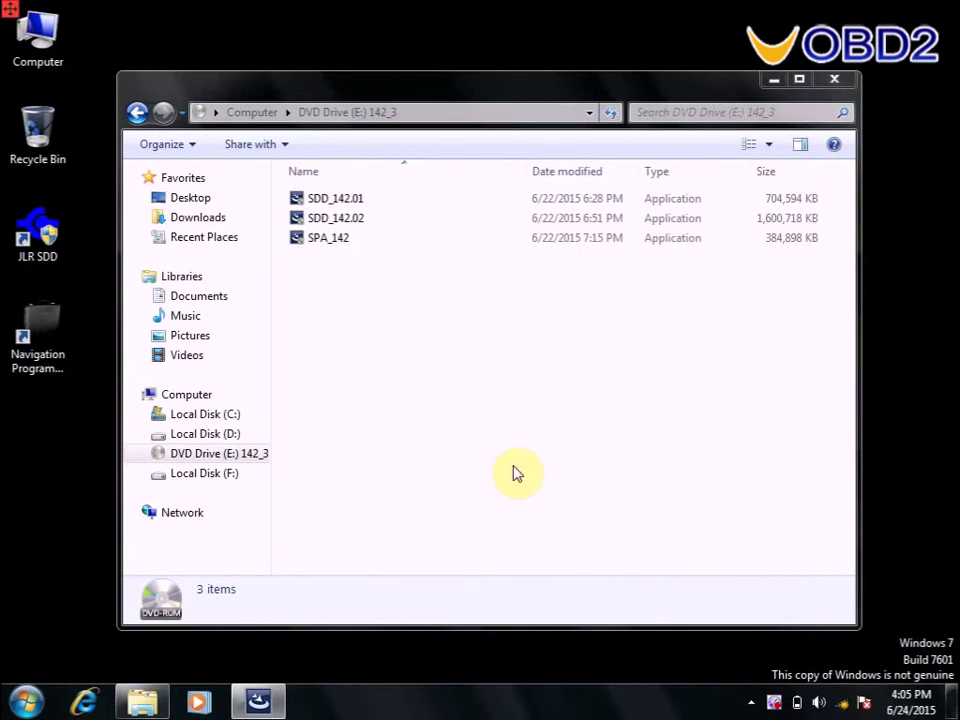
left_click(836, 84)
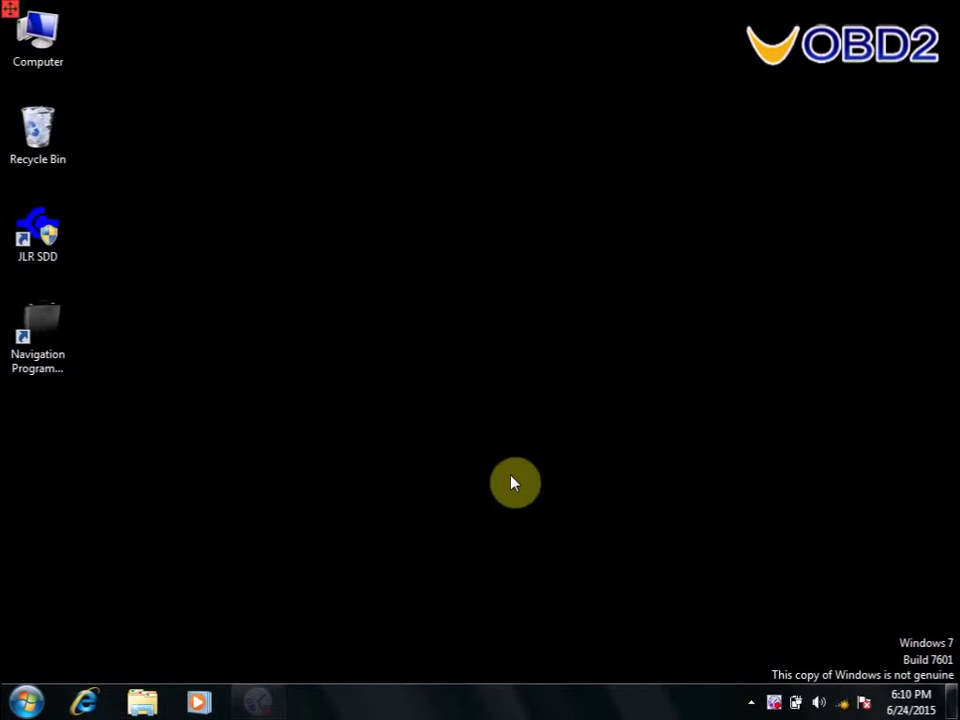
Open the 142_1 disc in DVD drive E: from Computer and go into its Driver folder.
right_click(47, 60)
left_click(90, 64)
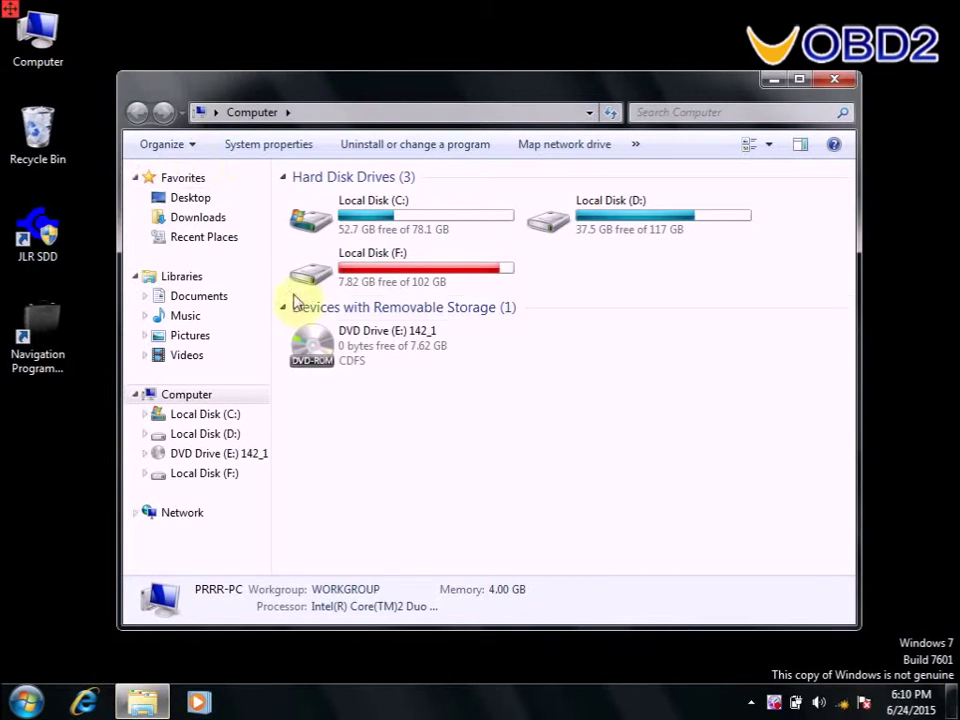
right_click(327, 347)
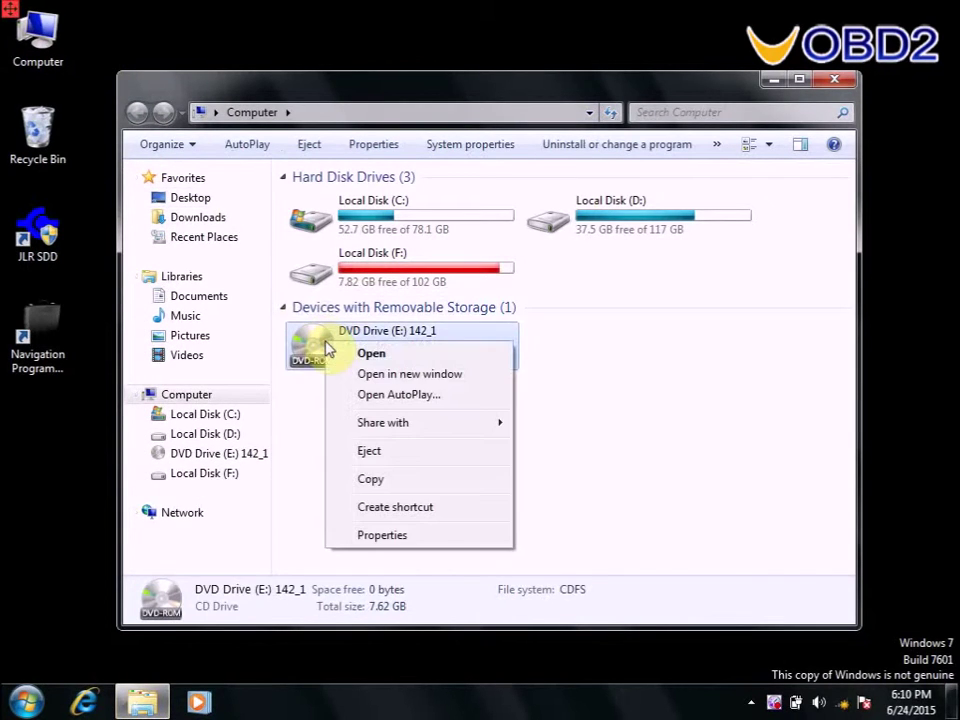
left_click(364, 357)
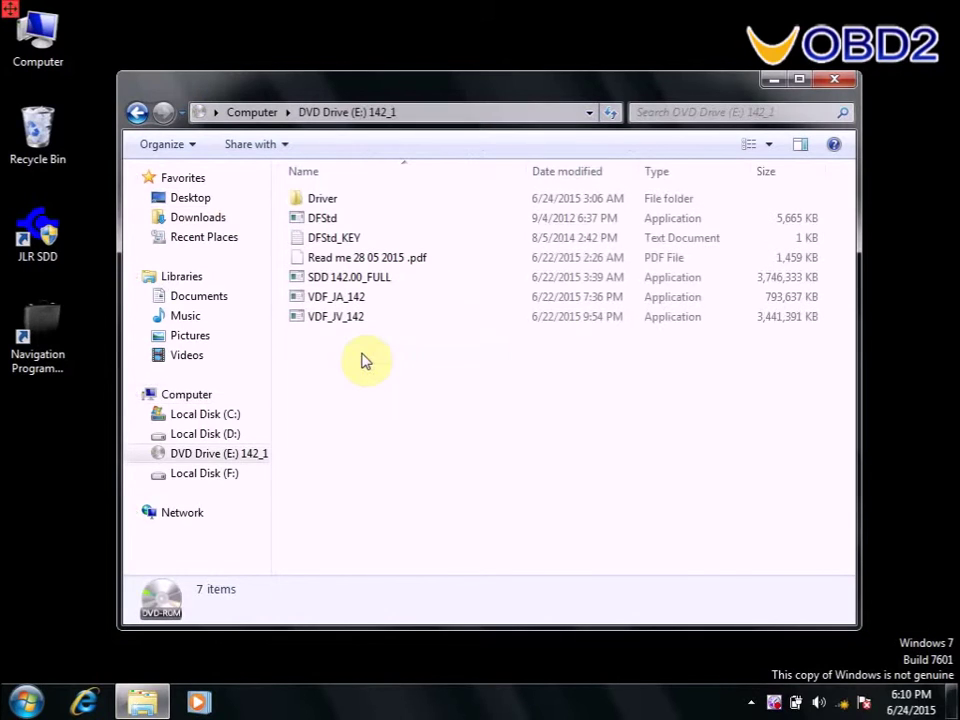
left_click(322, 205)
right_click(322, 205)
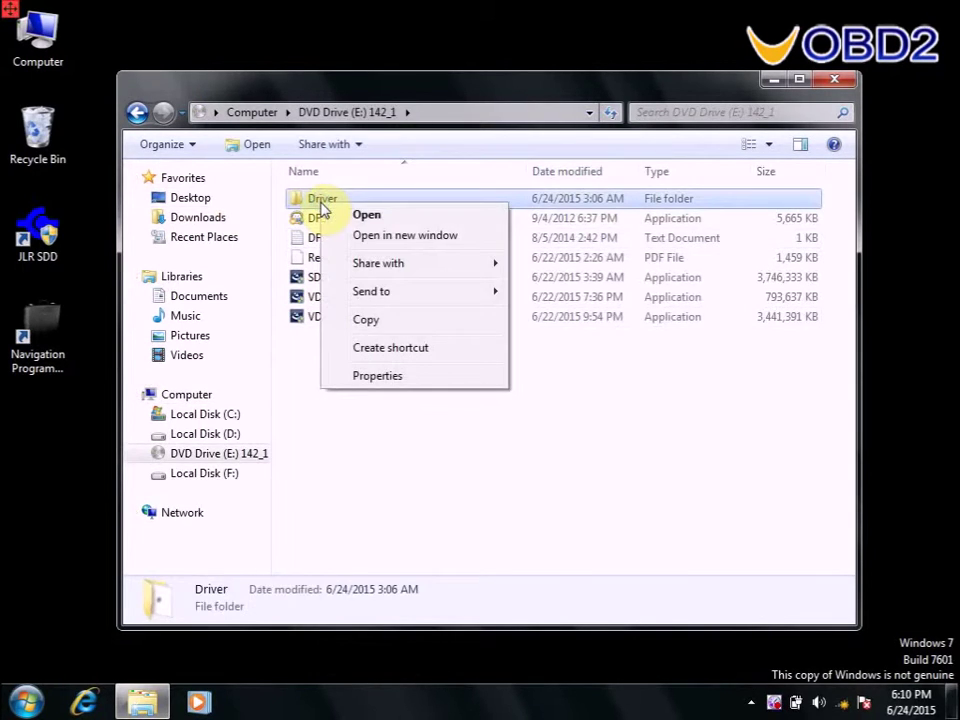
left_click(366, 216)
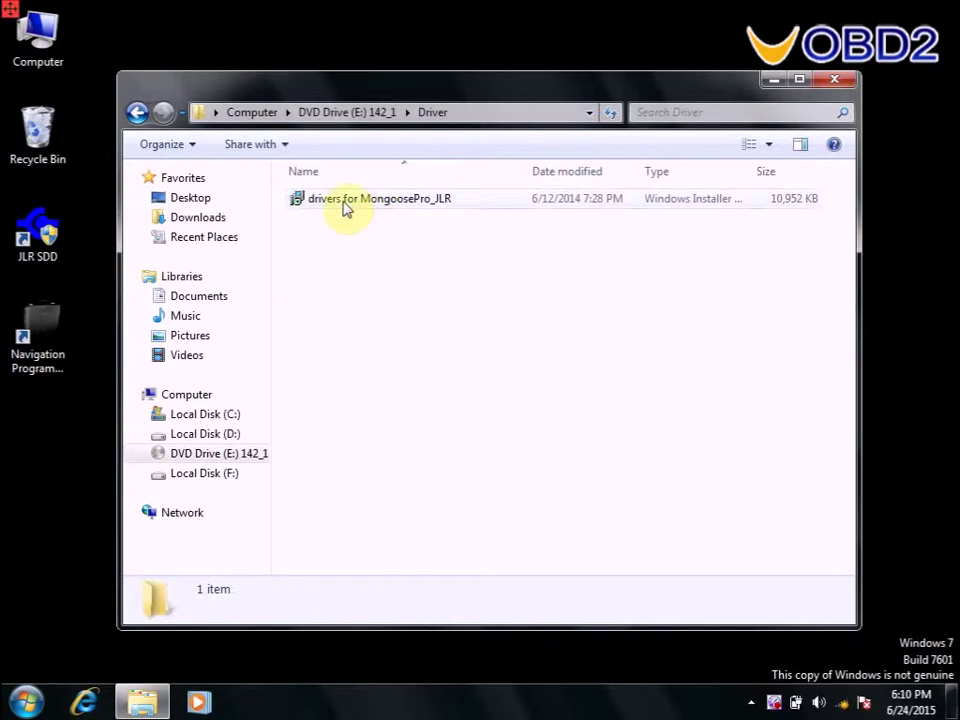
Start the drivers for MongoosePro_JLR installer, accept its license agreement and advance to the ready-to-install page.
left_click(345, 206)
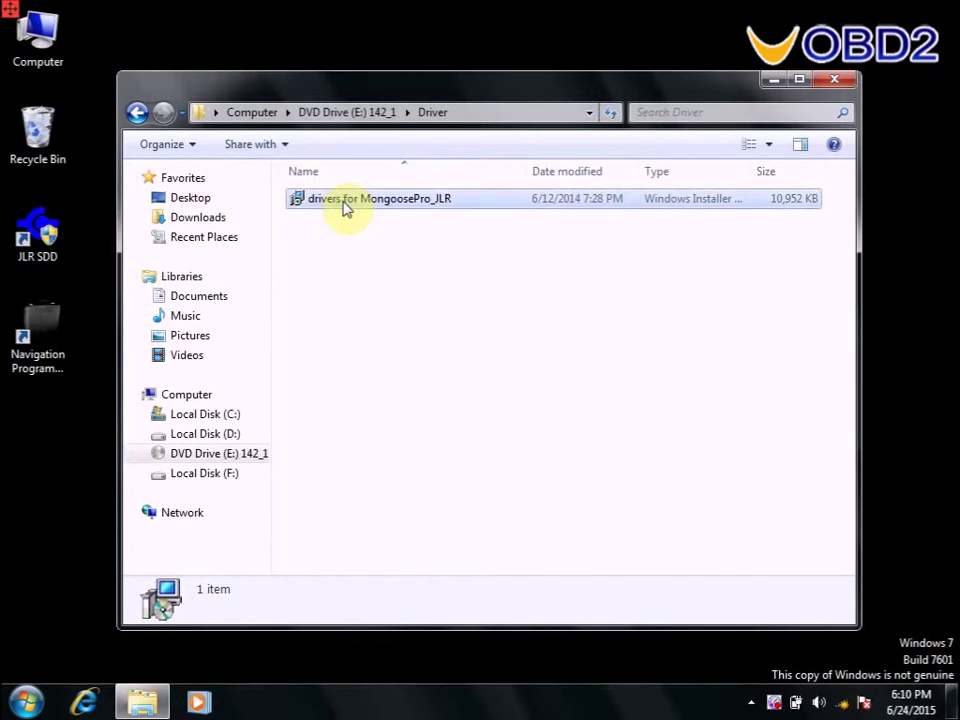
right_click(345, 206)
left_click(383, 215)
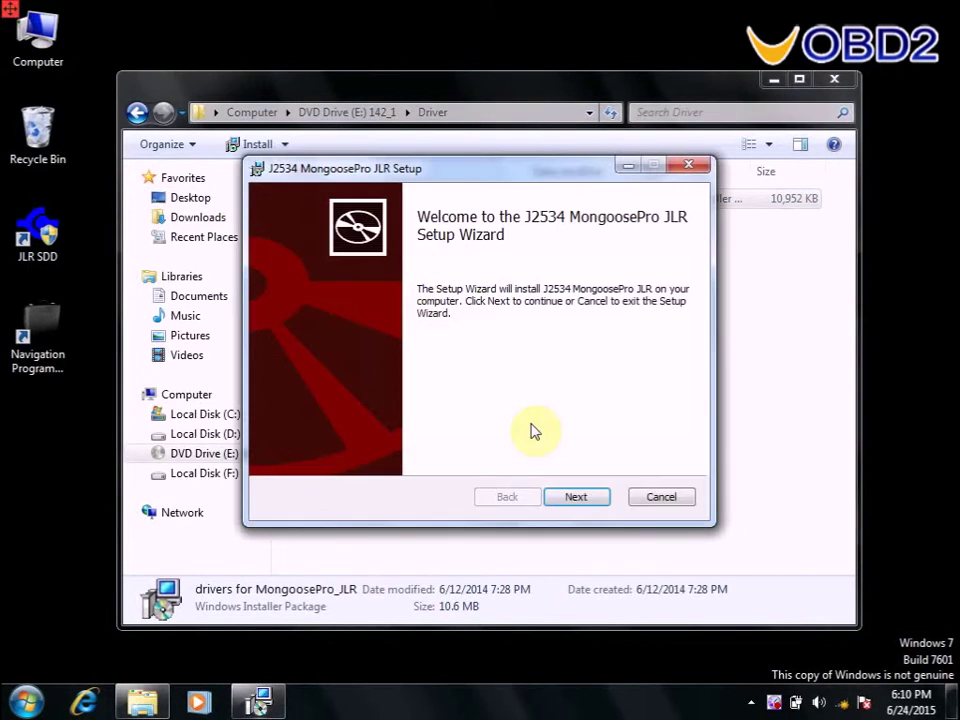
left_click(603, 500)
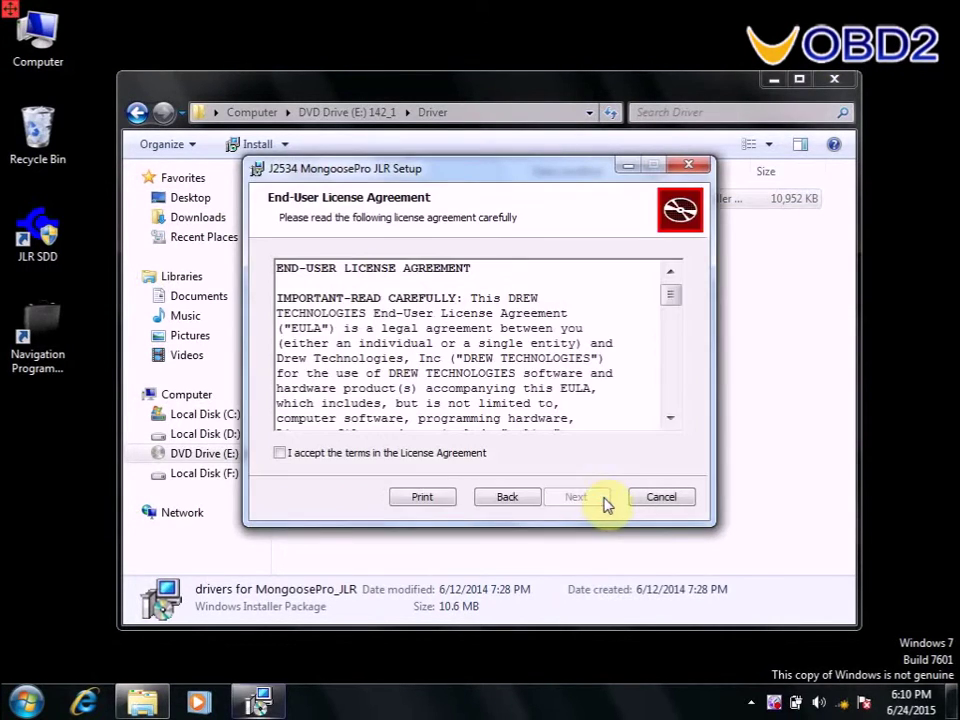
left_click(303, 454)
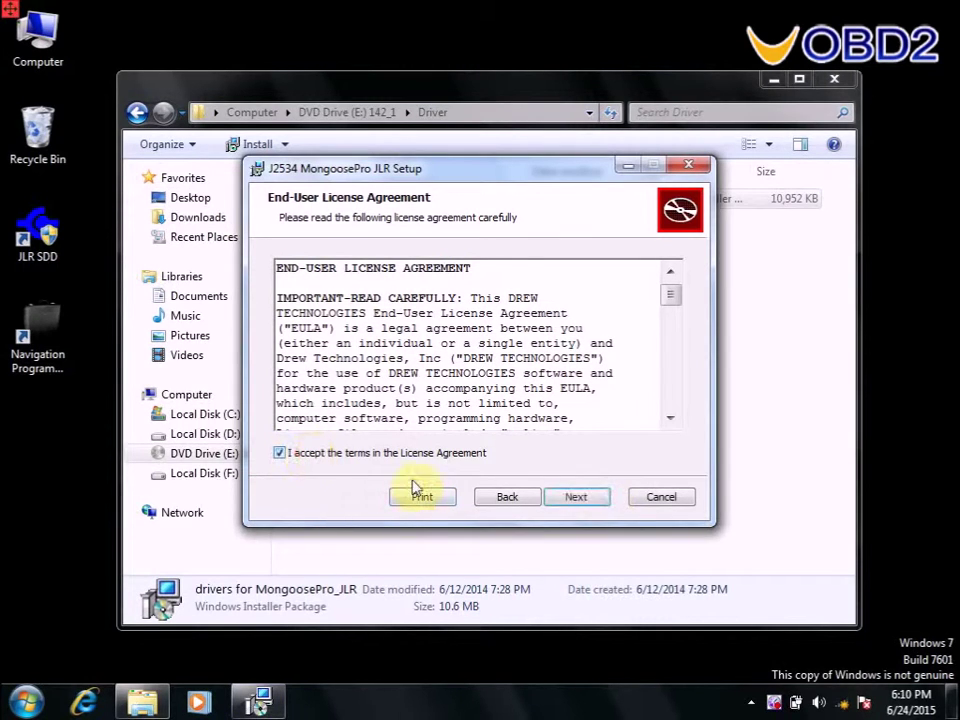
left_click(572, 500)
left_click(572, 500)
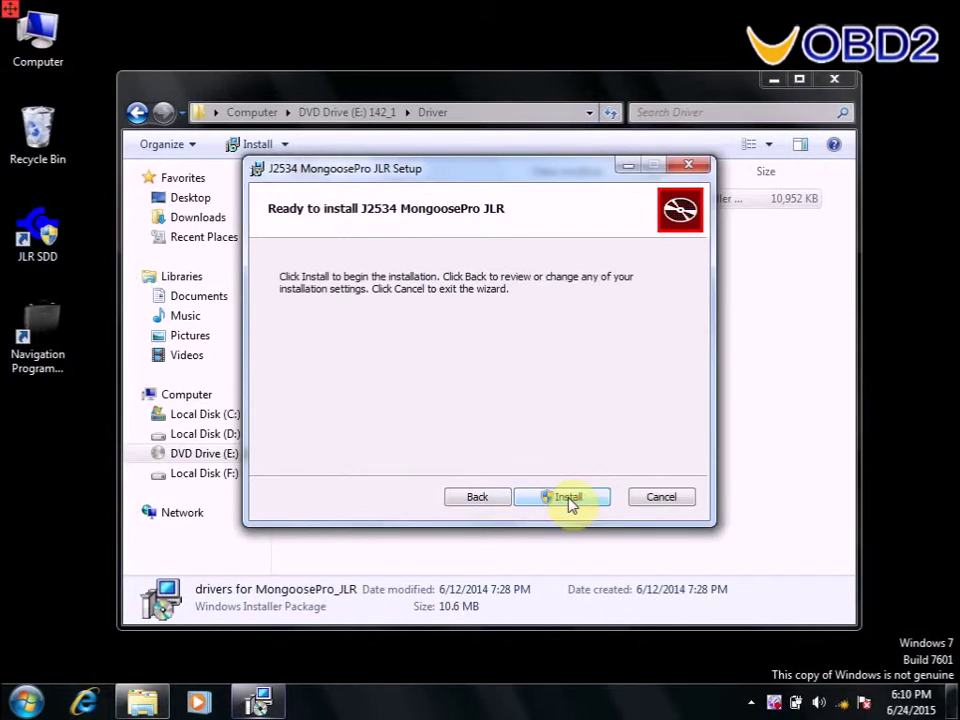
Install the J2534 MongoosePro JLR driver, finish the setup wizard and close the Driver folder window.
left_click(569, 499)
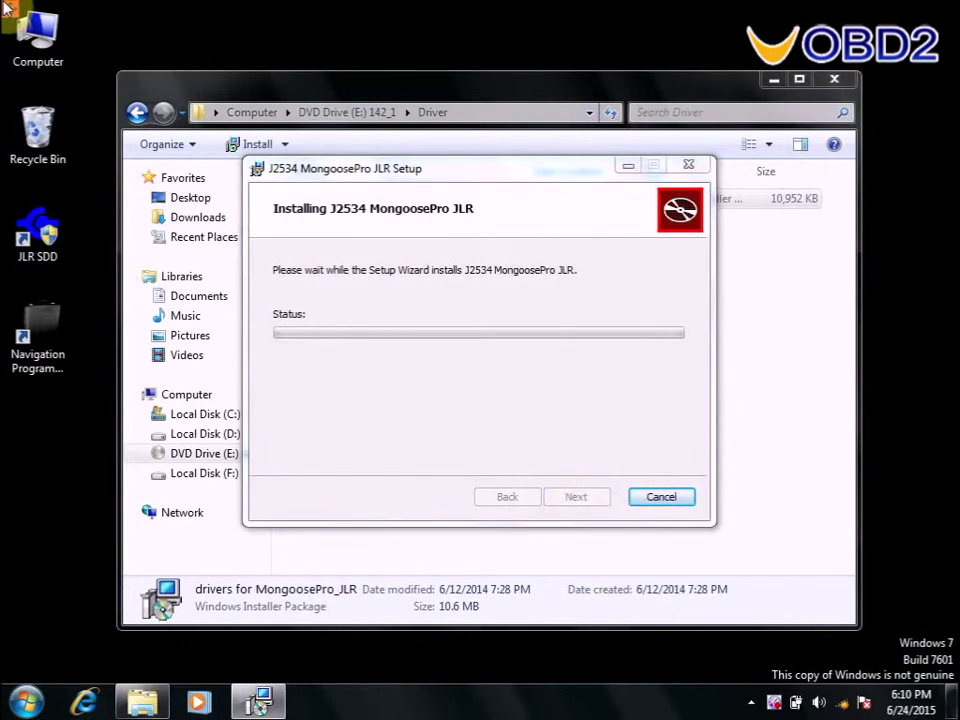
left_click(572, 352)
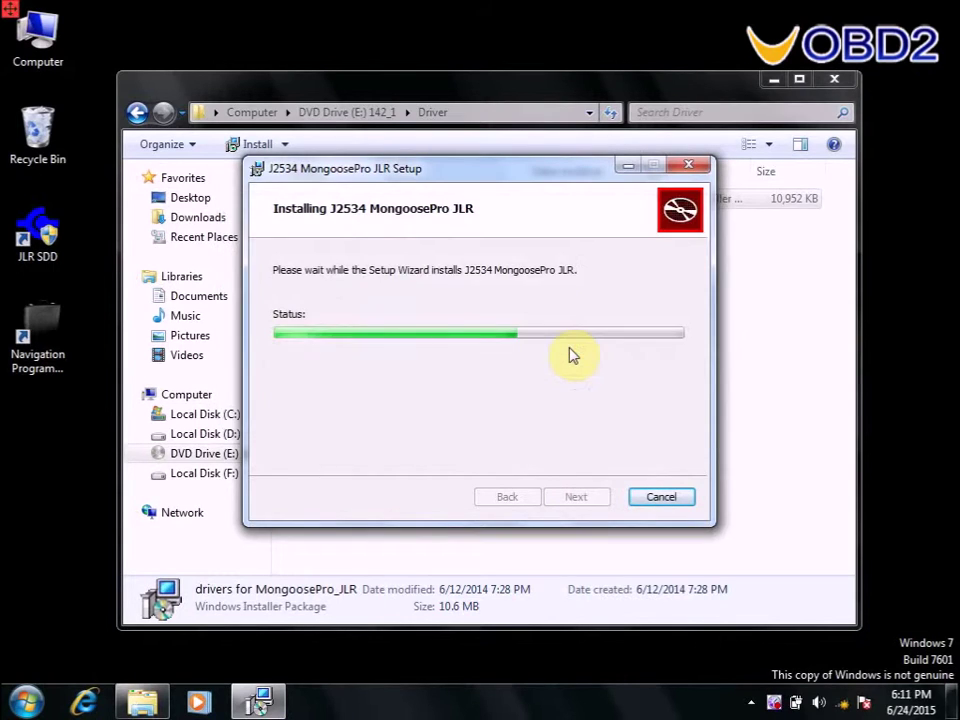
left_click(484, 398)
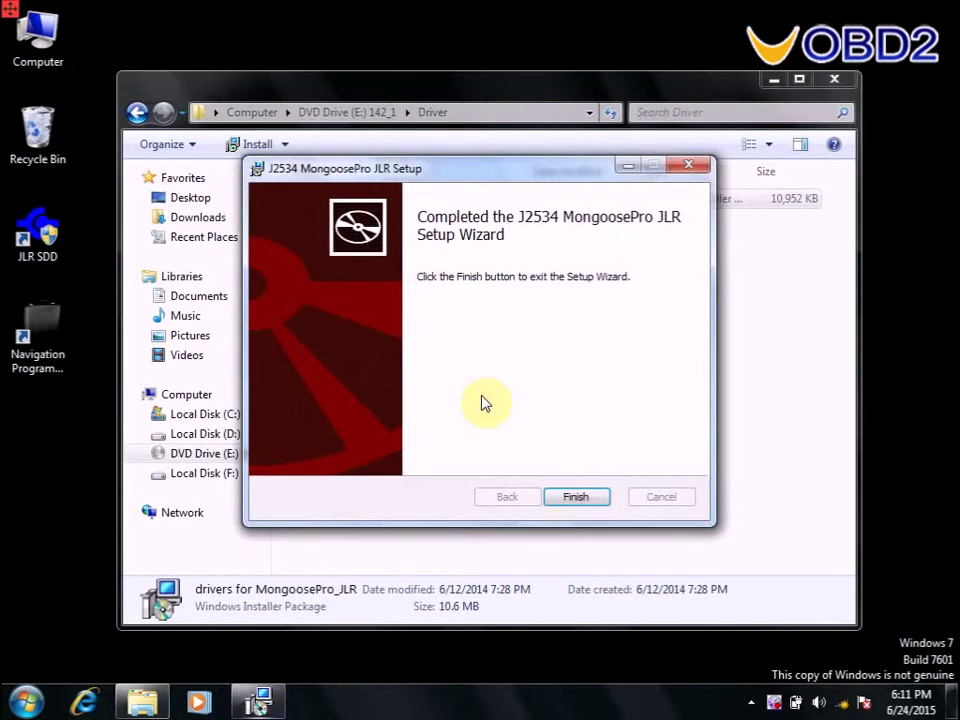
left_click(573, 497)
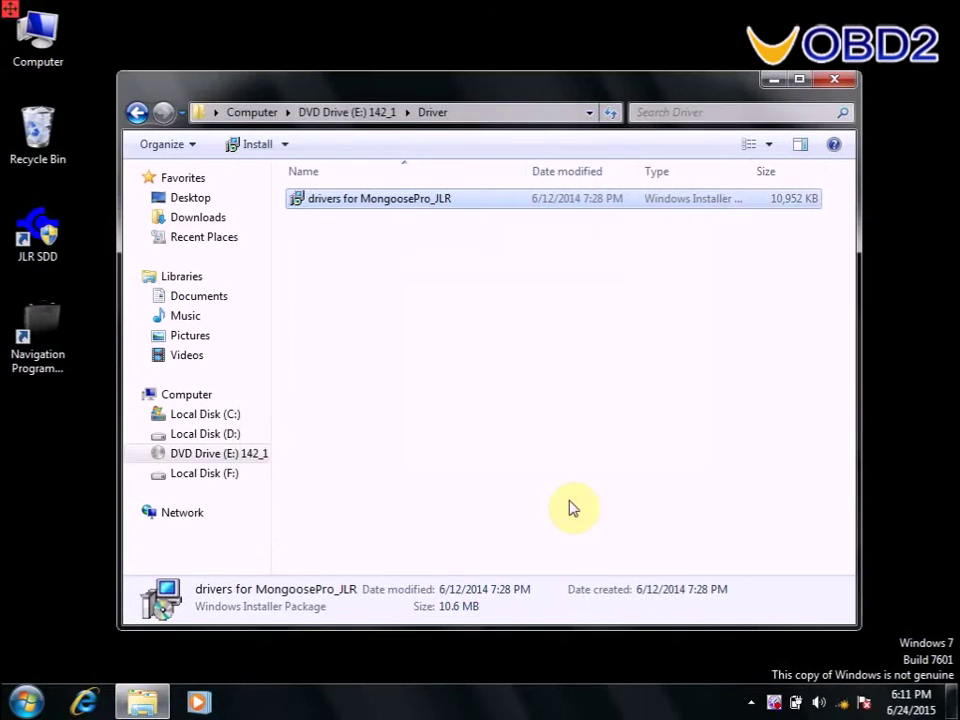
left_click(834, 79)
left_click(743, 209)
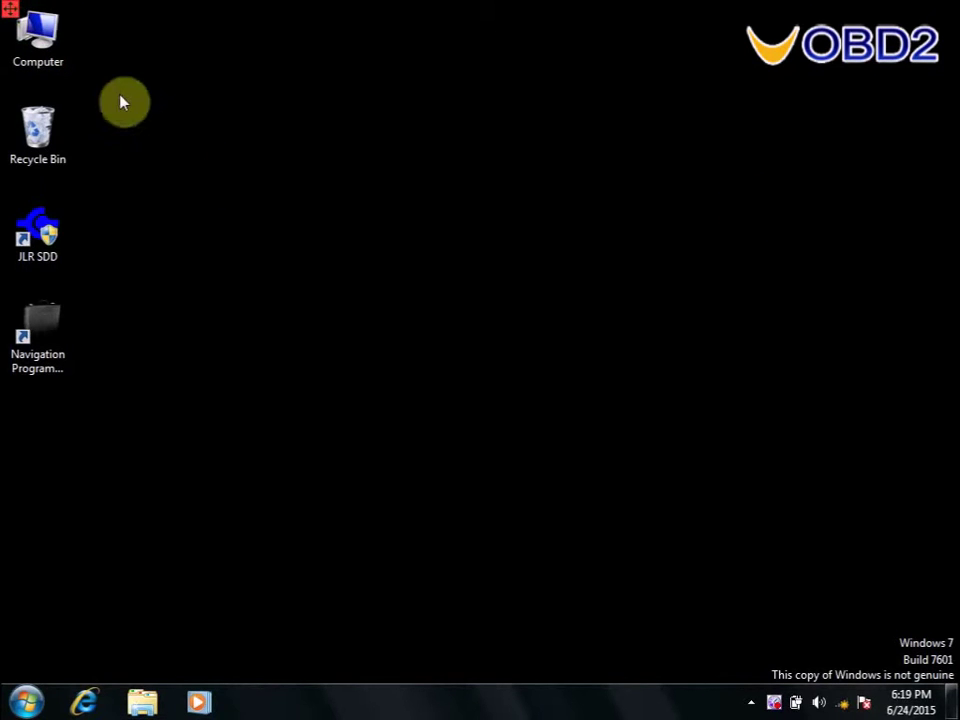
Check Device Manager in Computer Management for the MongoosePro JLR J2534 Interface, and close Computer Management.
right_click(41, 54)
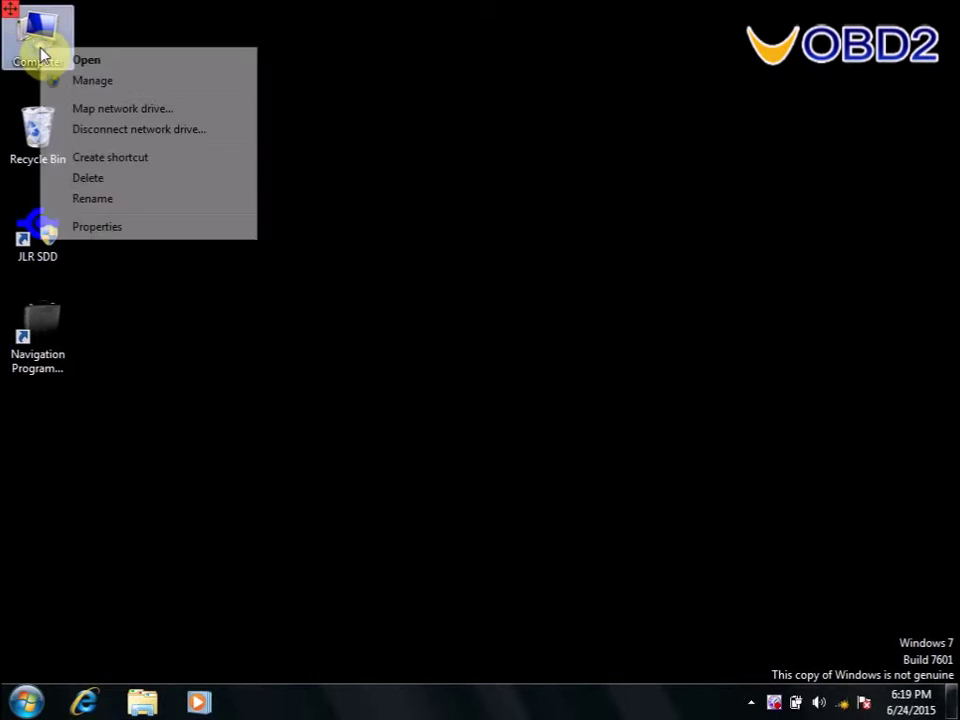
left_click(91, 88)
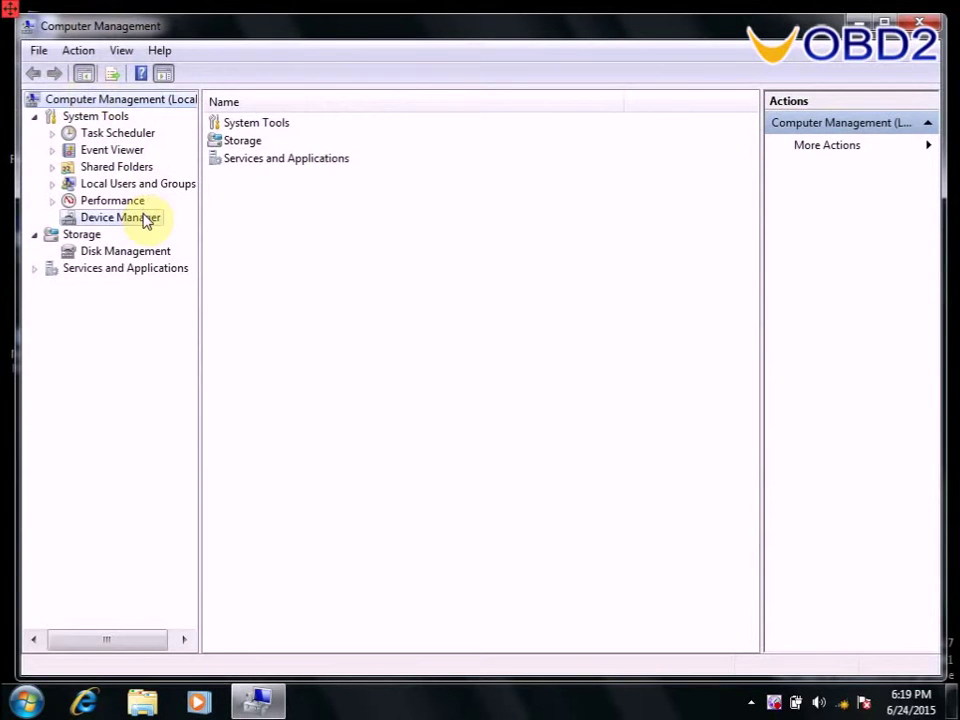
left_click(145, 218)
left_click(267, 511)
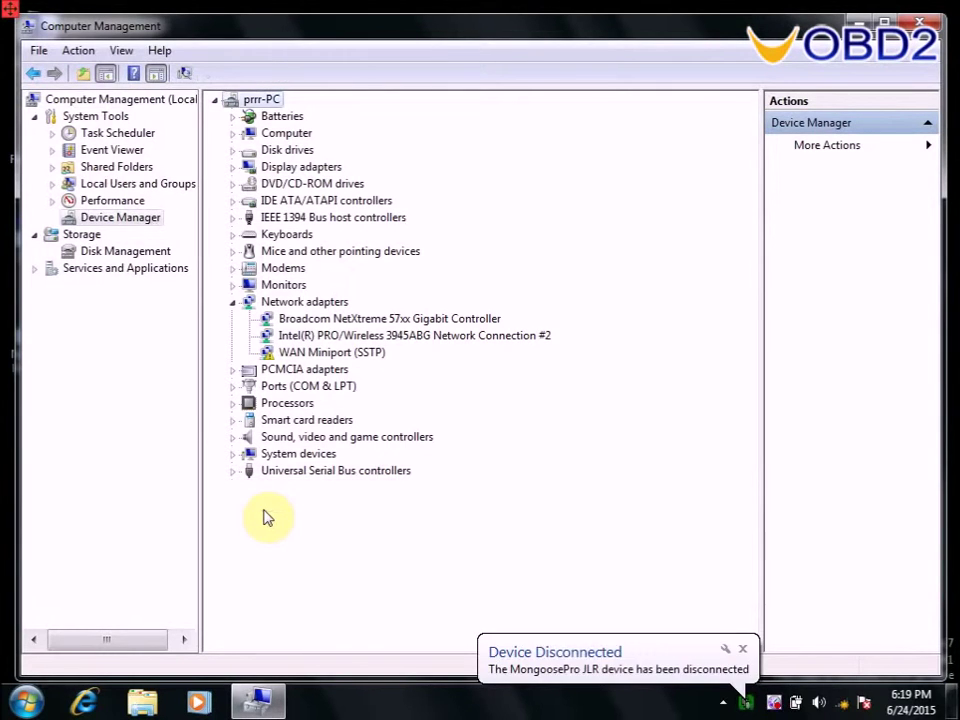
left_click(315, 508)
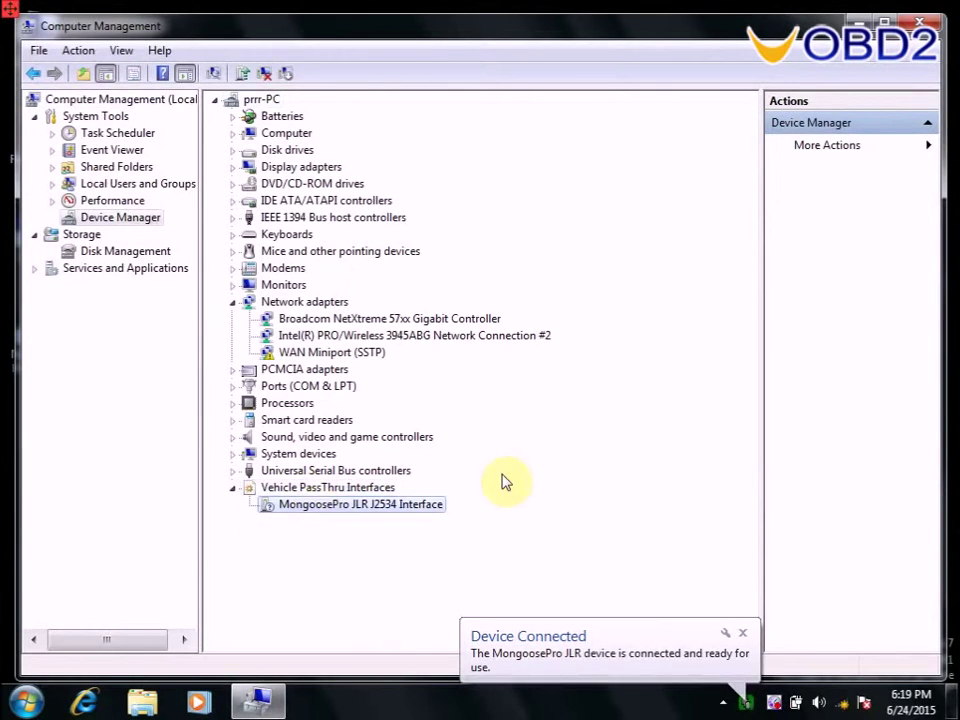
left_click(926, 22)
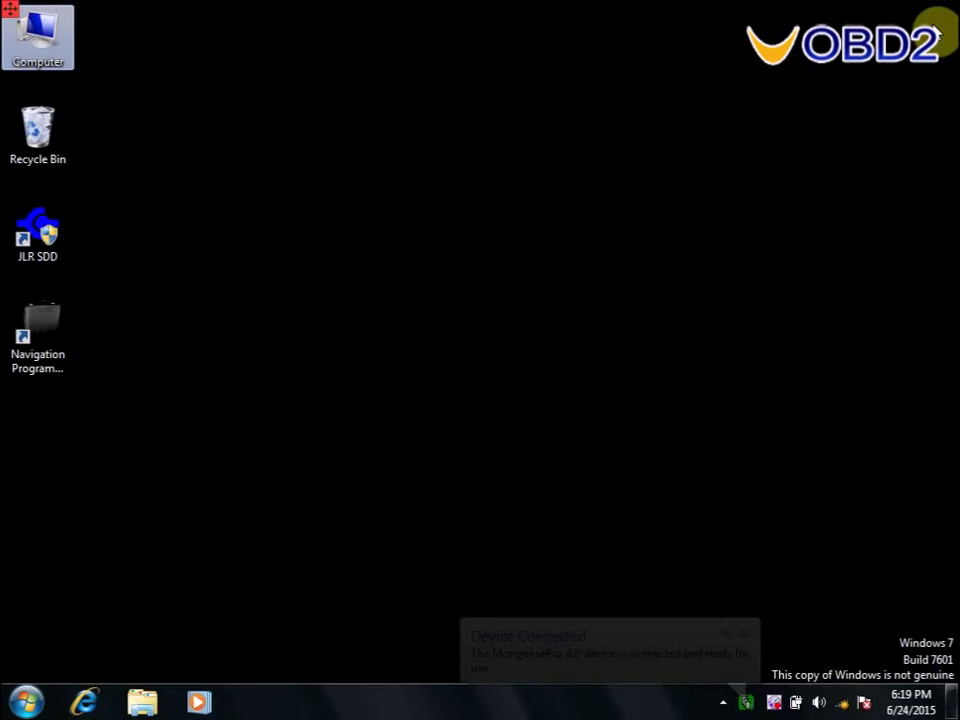
left_click(710, 178)
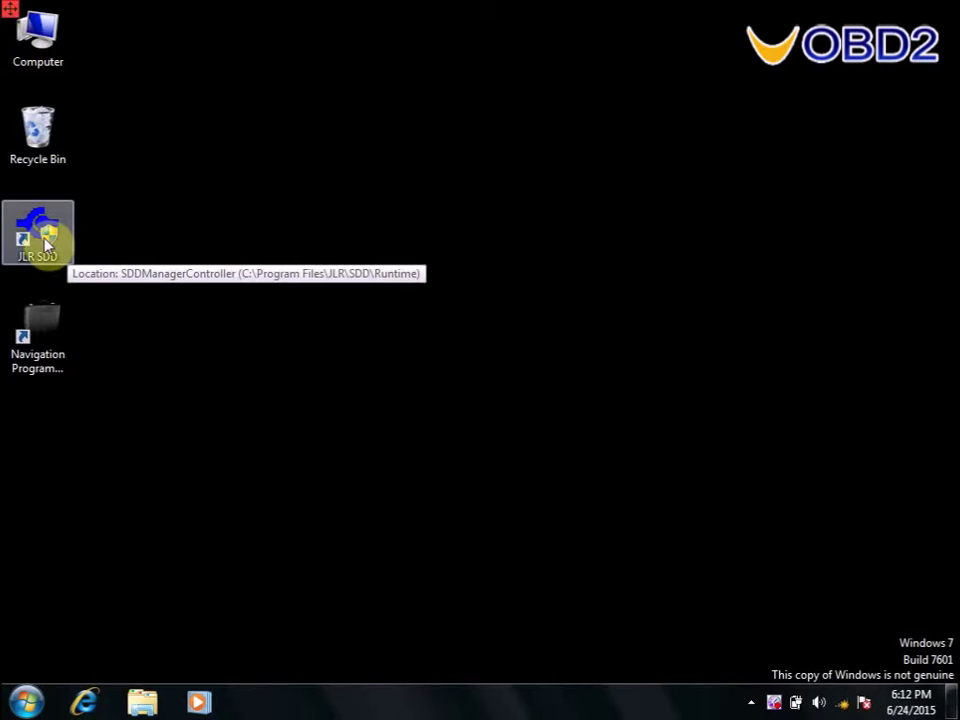
Launch JLR SDD, dismiss the Internet Explorer 8 setup dialog and proceed from the SDD start screen to the Dealer Information form.
right_click(46, 244)
left_click(94, 253)
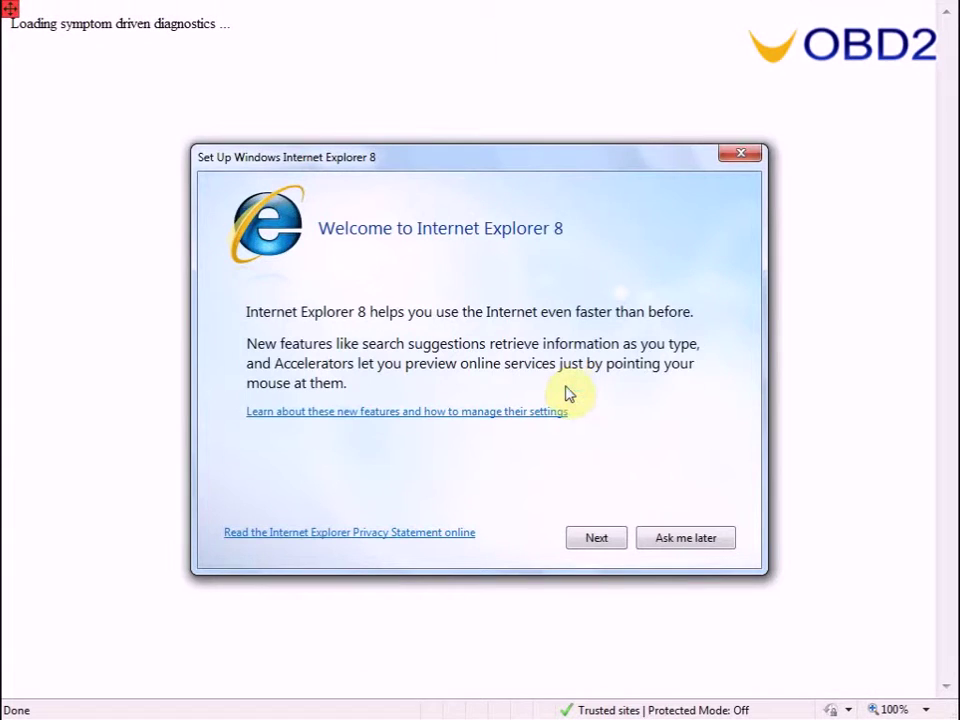
left_click(741, 154)
left_click(799, 77)
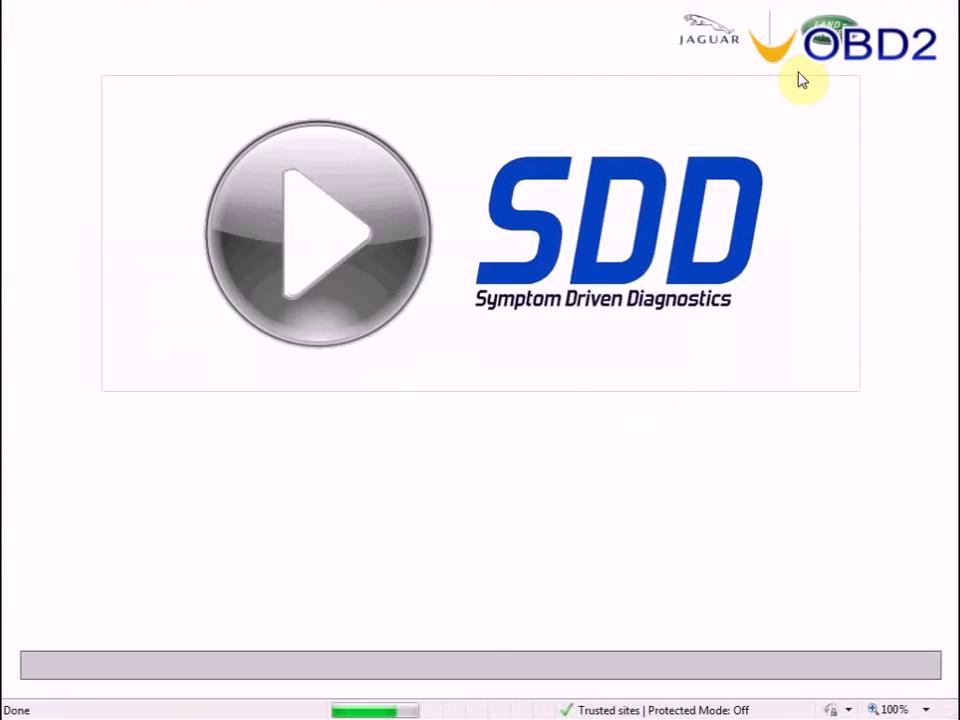
left_click(332, 228)
left_click(480, 488)
left_click(512, 366)
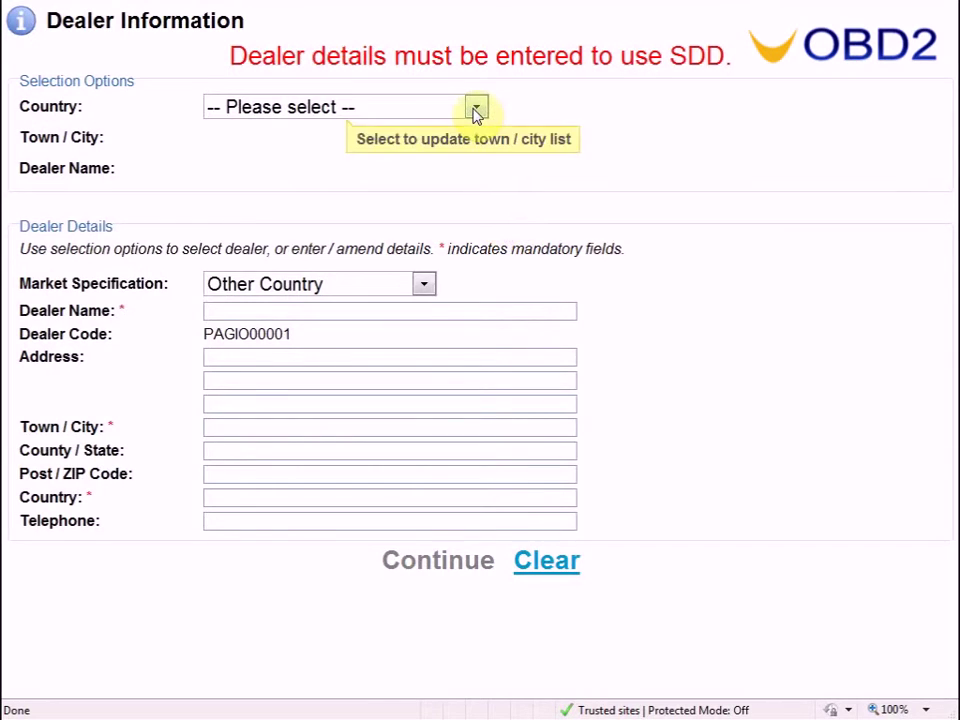
Set the dealer country to Armenia, enter 123 as both dealer name and town, and submit the dealer details.
left_click(476, 110)
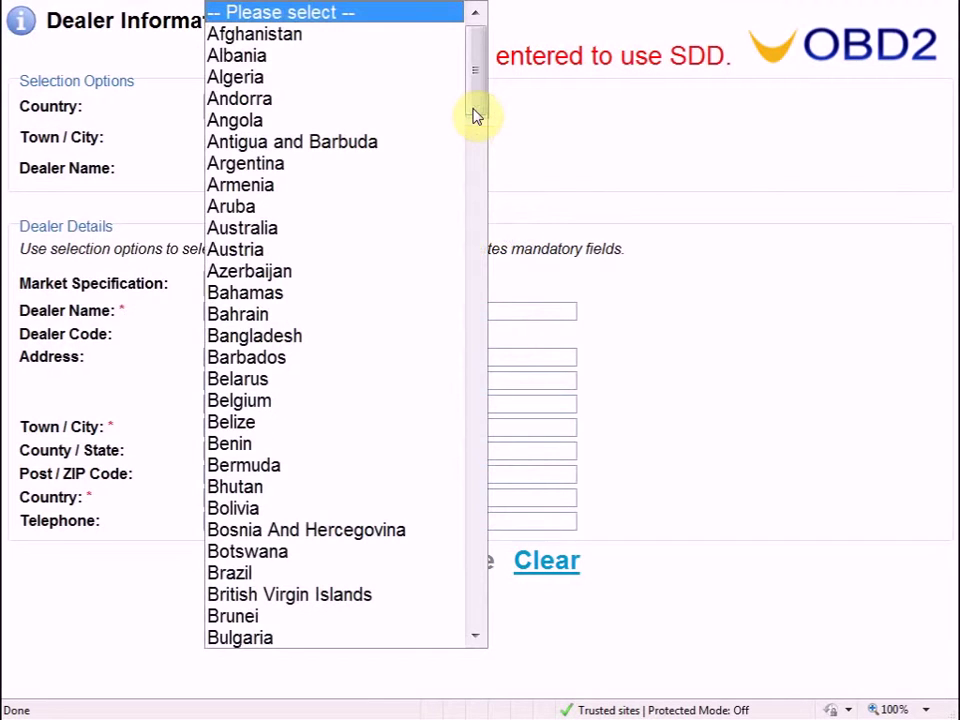
left_click(448, 187)
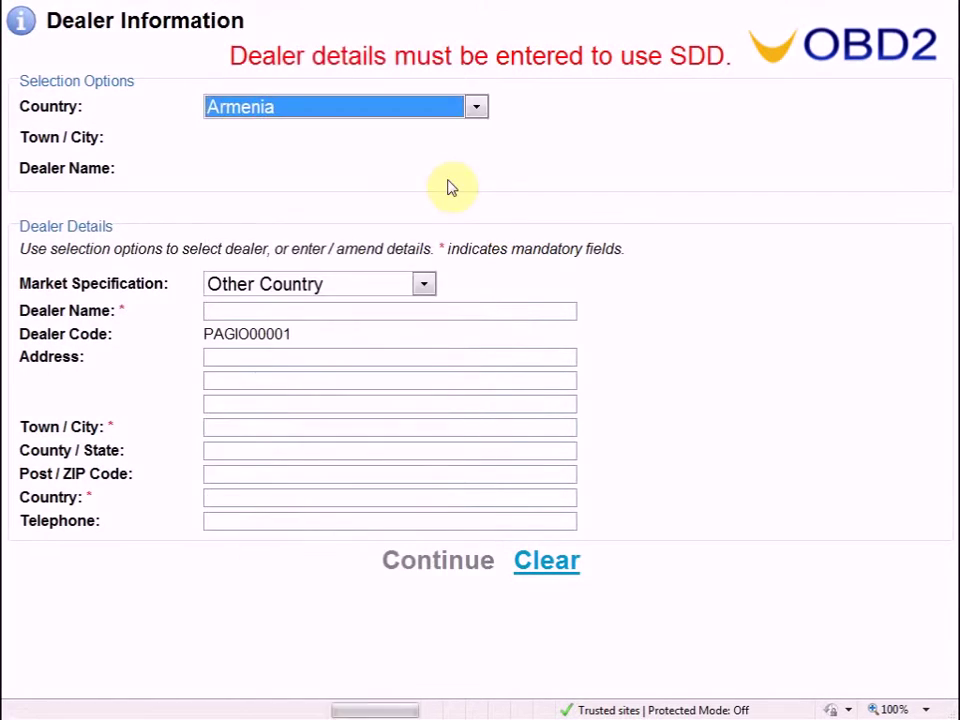
left_click(423, 310)
type("123")
left_click(226, 426)
type("12")
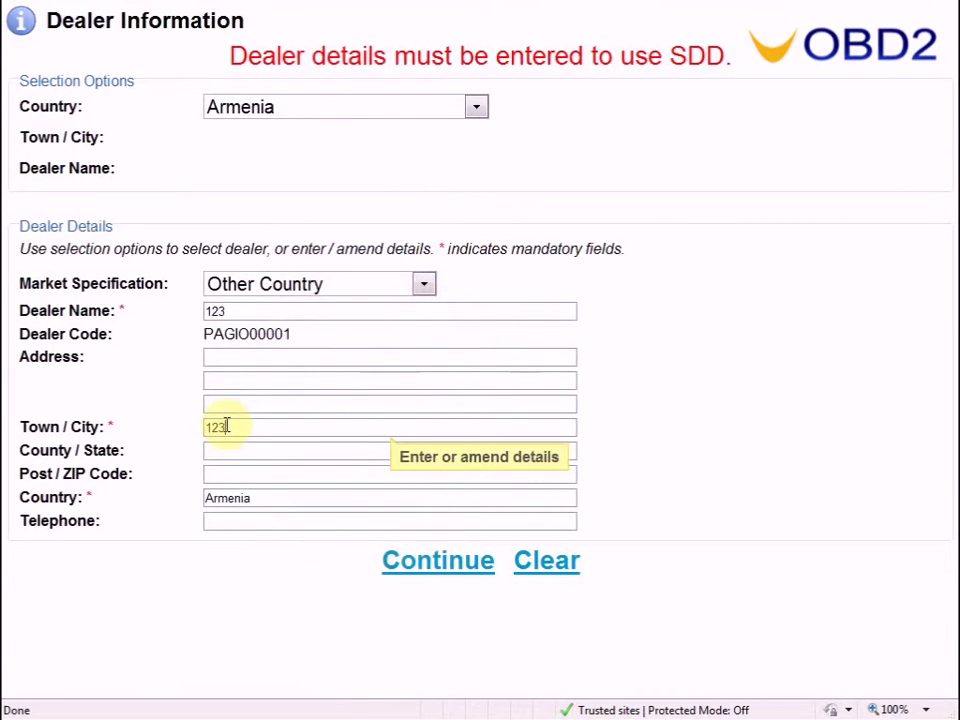
left_click(425, 559)
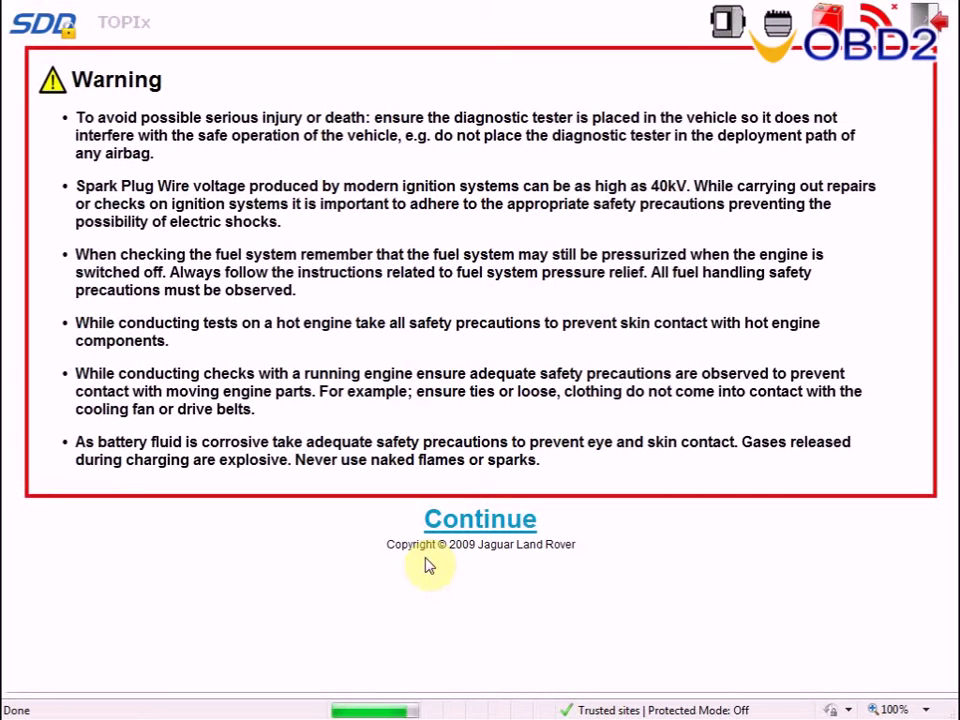
Continue past the safety warning, check the offline access expiry notice and read the vehicle's VIN automatically.
left_click(462, 521)
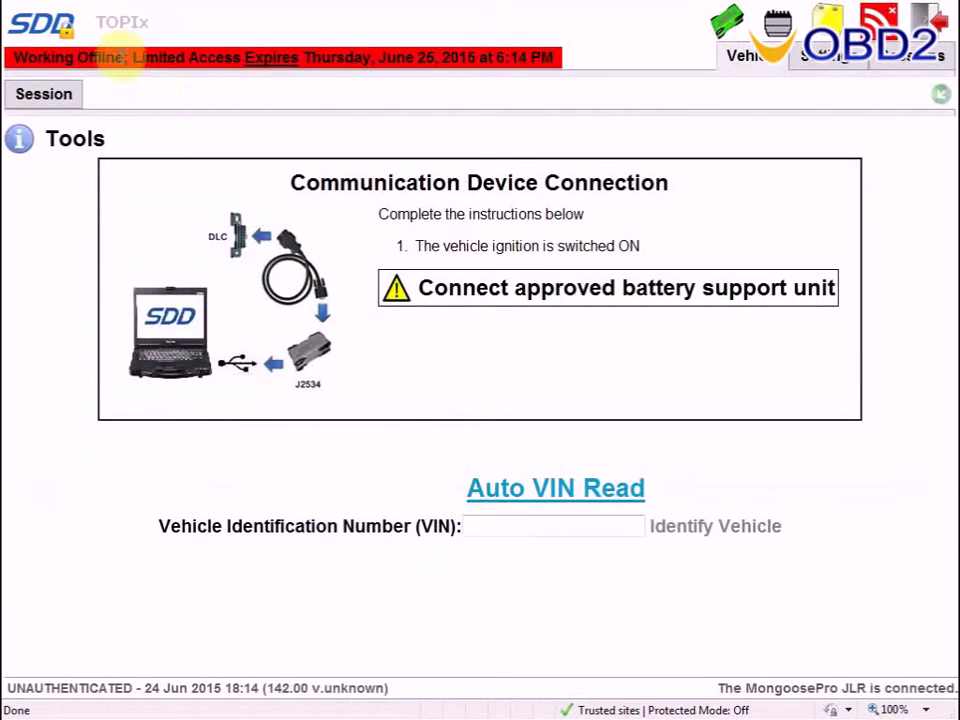
mouse_move(364, 50)
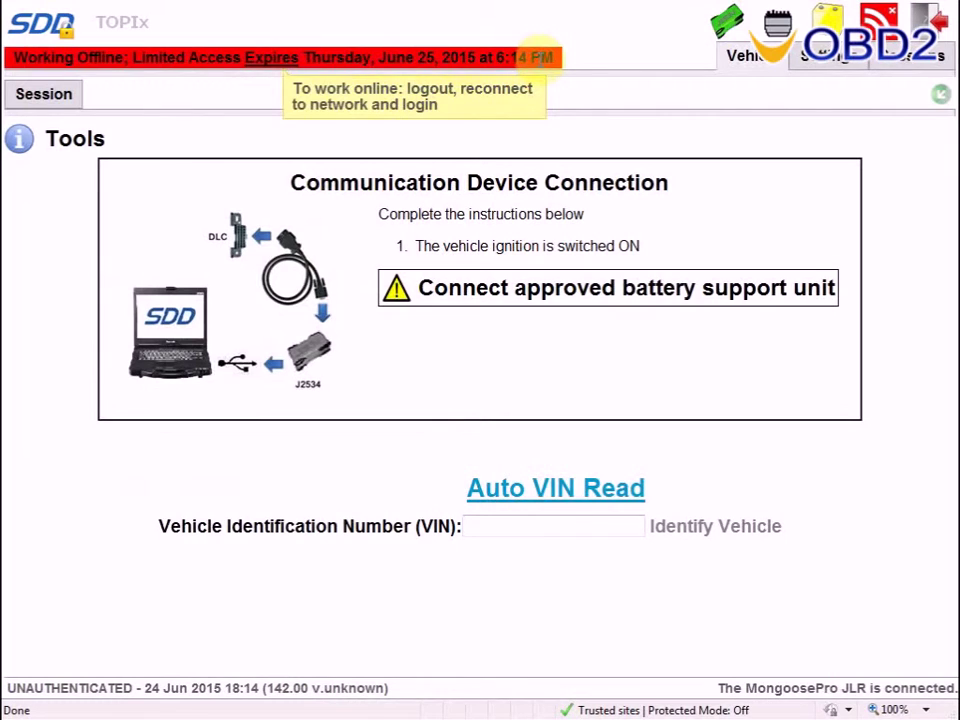
left_click(556, 487)
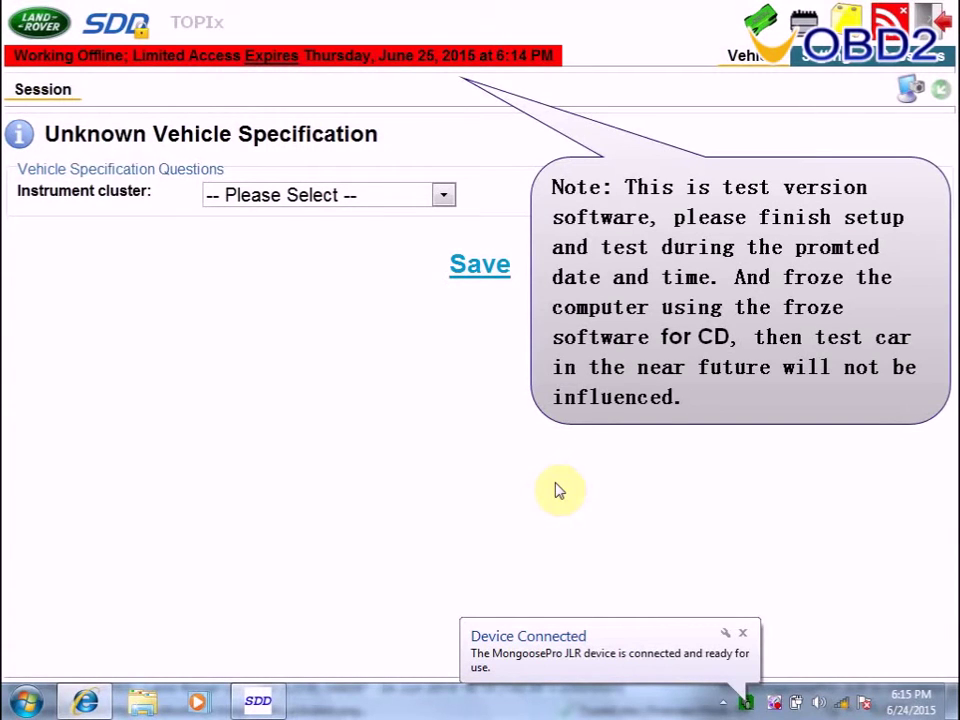
Answer the instrument cluster question with Low line instrument cluster and save the vehicle specification to reach session type selection.
left_click(443, 195)
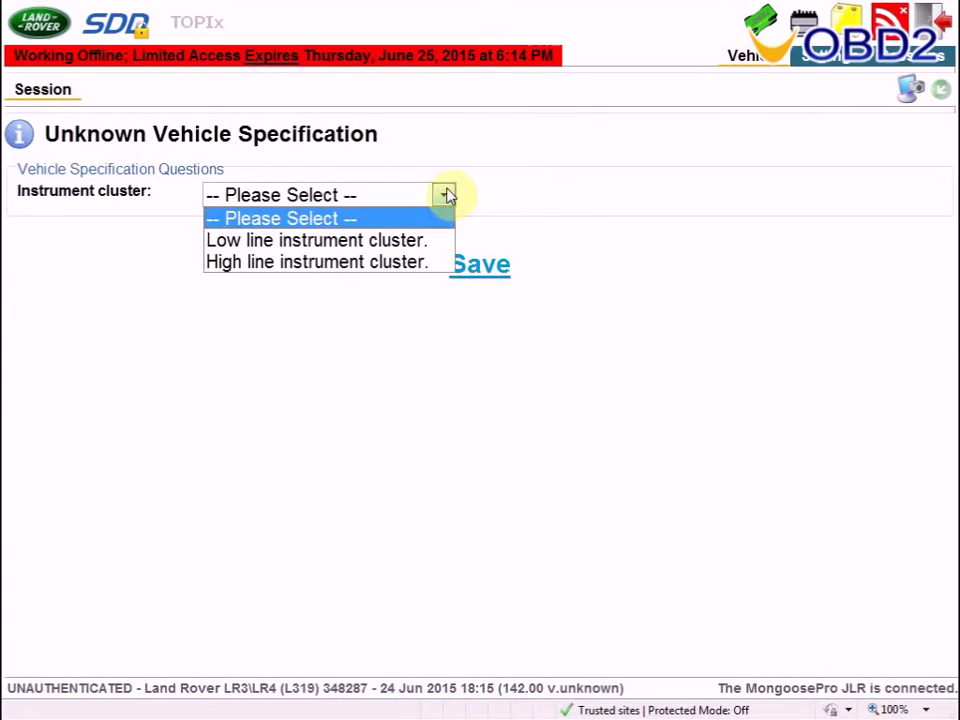
left_click(440, 241)
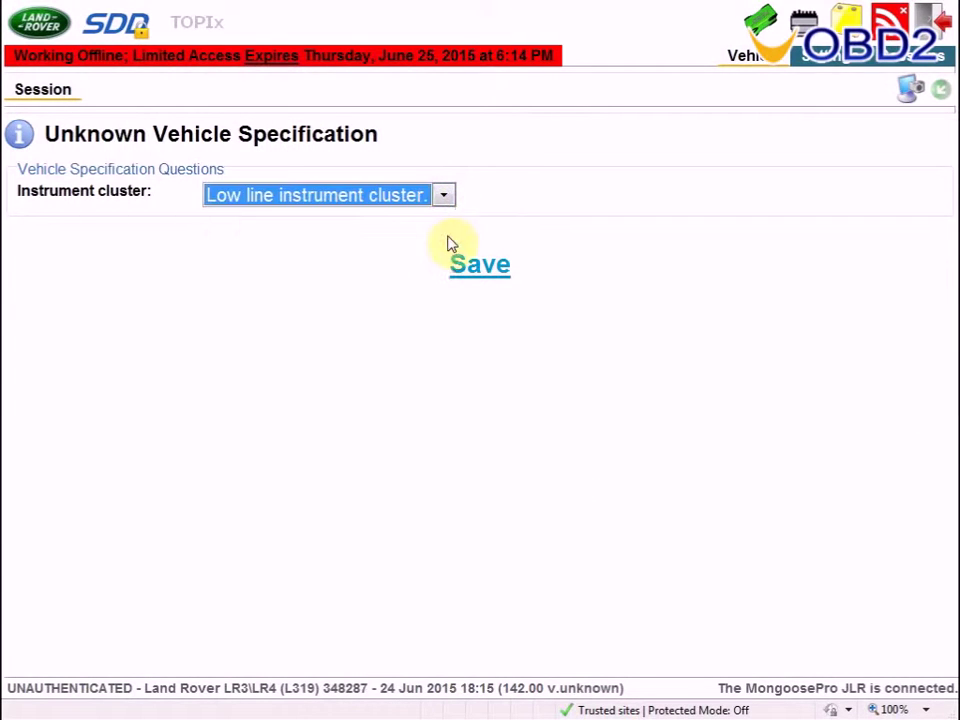
left_click(469, 267)
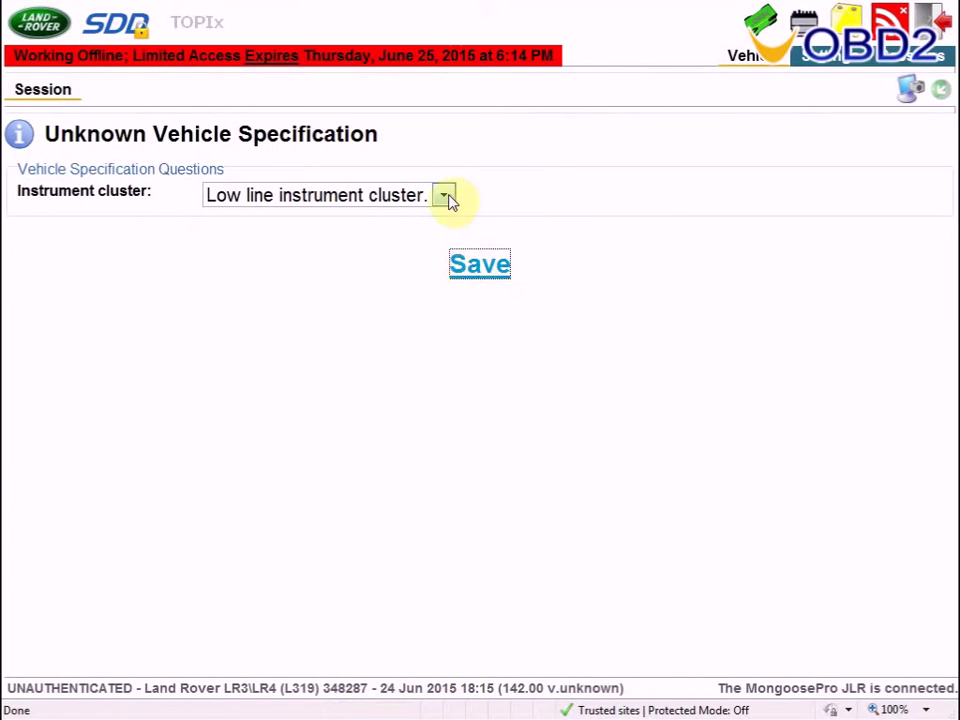
left_click(448, 200)
left_click(440, 222)
left_click(471, 266)
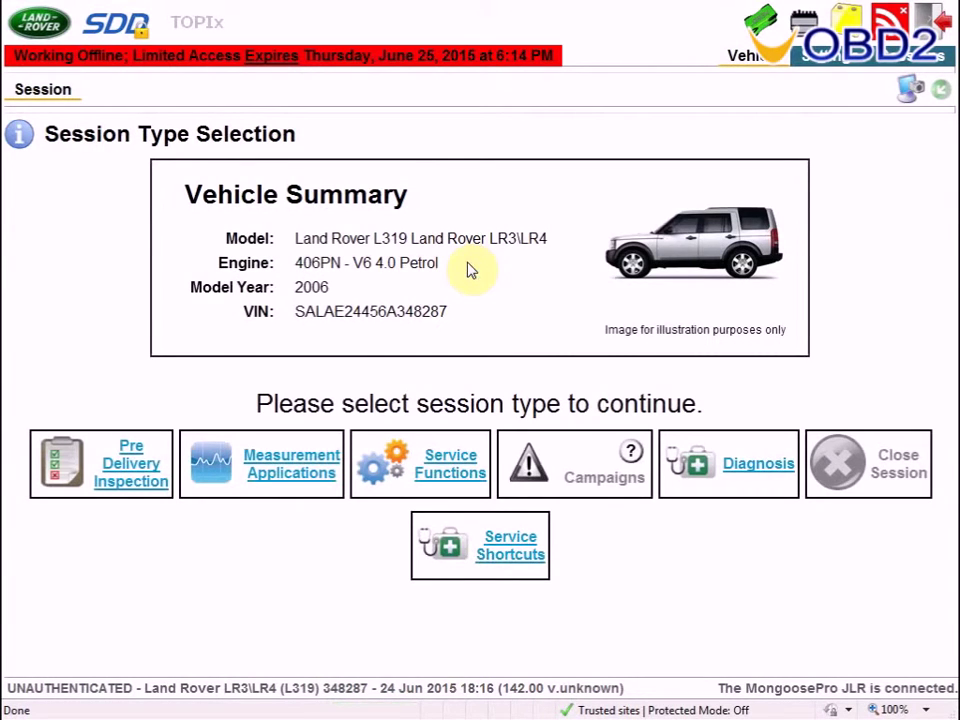
Start a Diagnosis session and select the symptom Powertrain, Engine system, Engine cooling, Engine overheats.
left_click(737, 479)
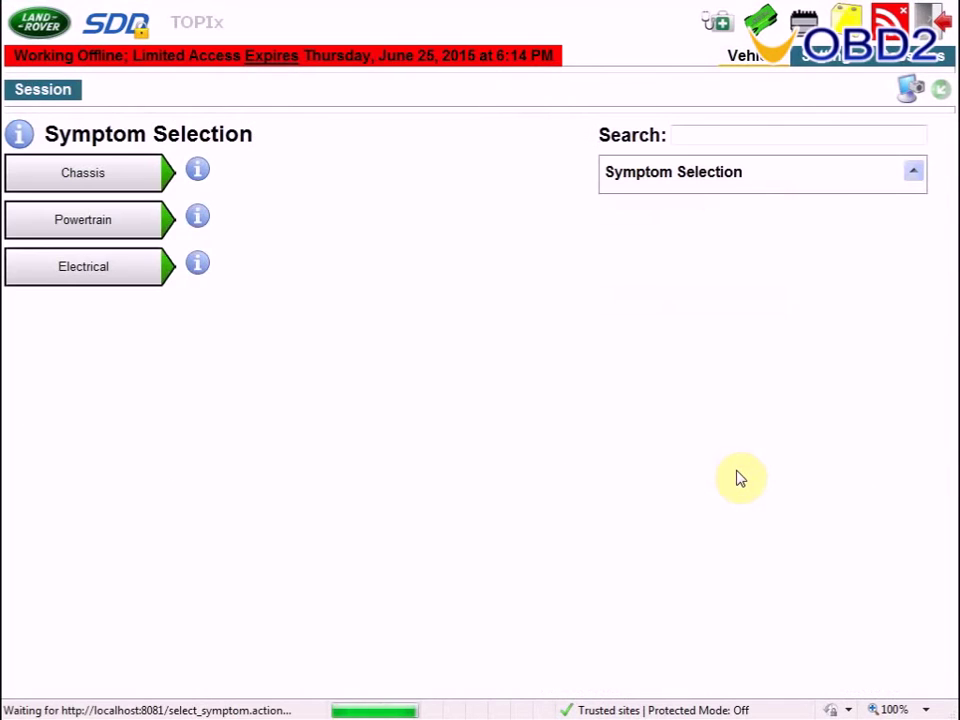
left_click(148, 228)
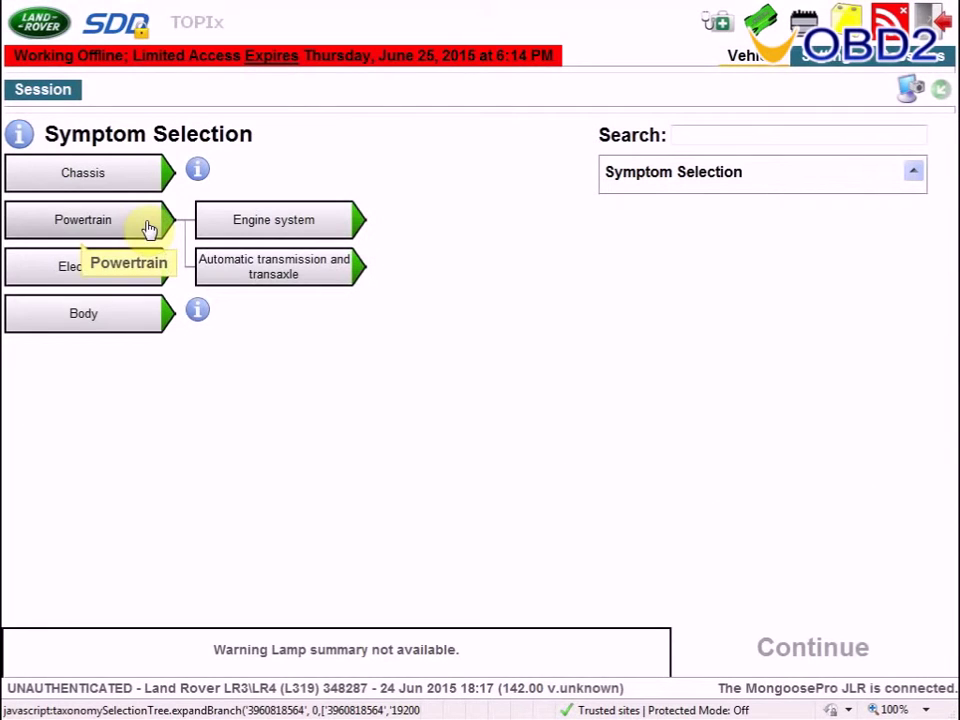
left_click(252, 230)
left_click(424, 230)
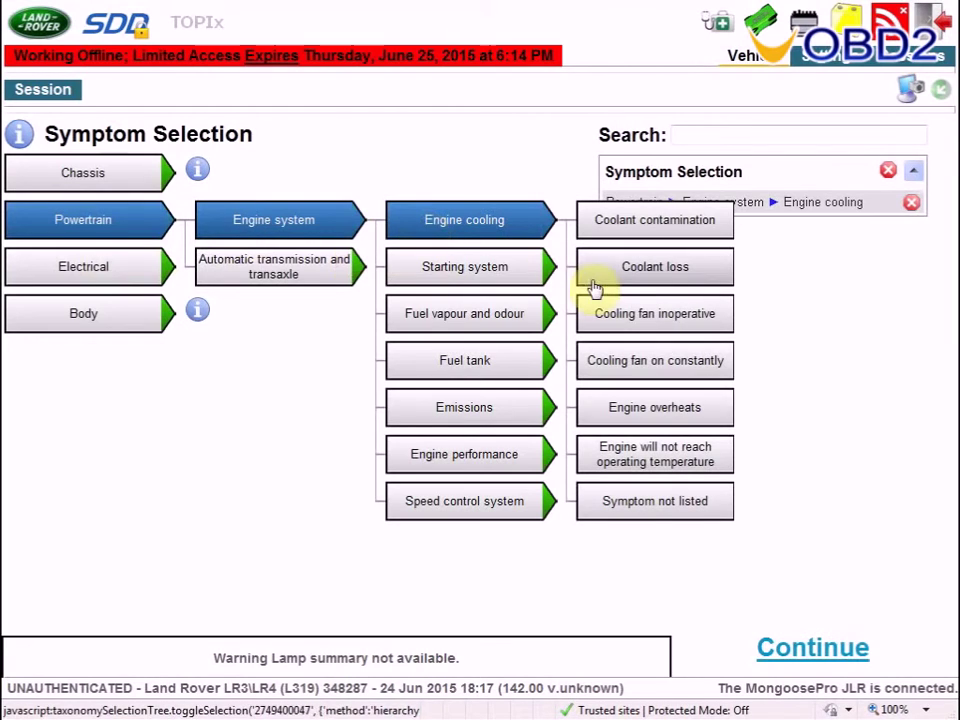
left_click(660, 407)
Continue with the selected symptom through the vehicle module scan and the symptom confirmation to the DTC list.
left_click(797, 643)
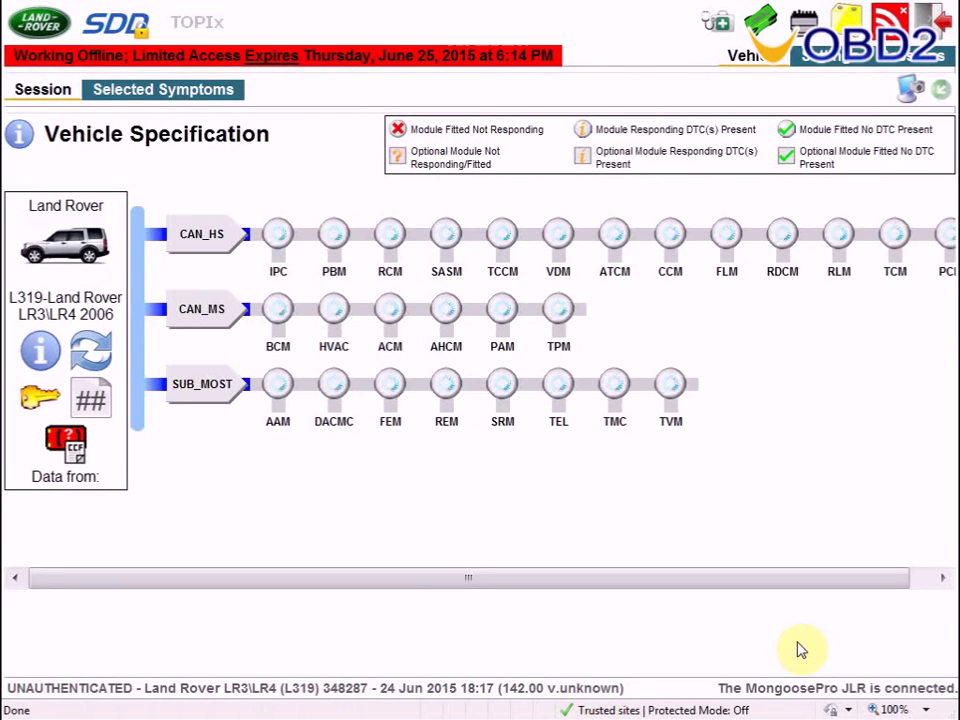
left_click(777, 648)
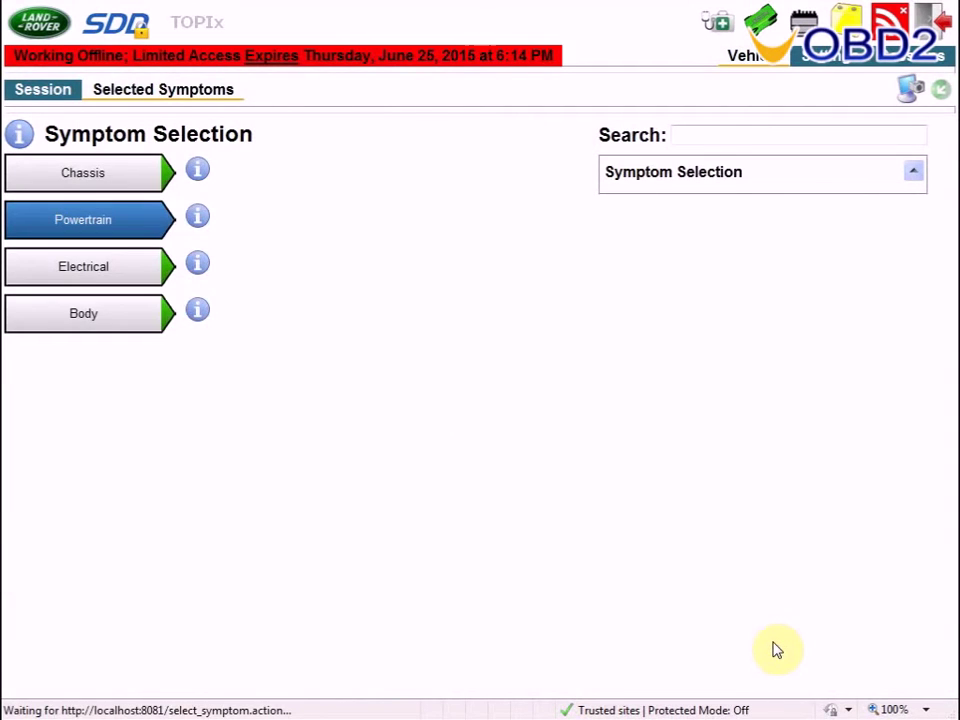
left_click(777, 648)
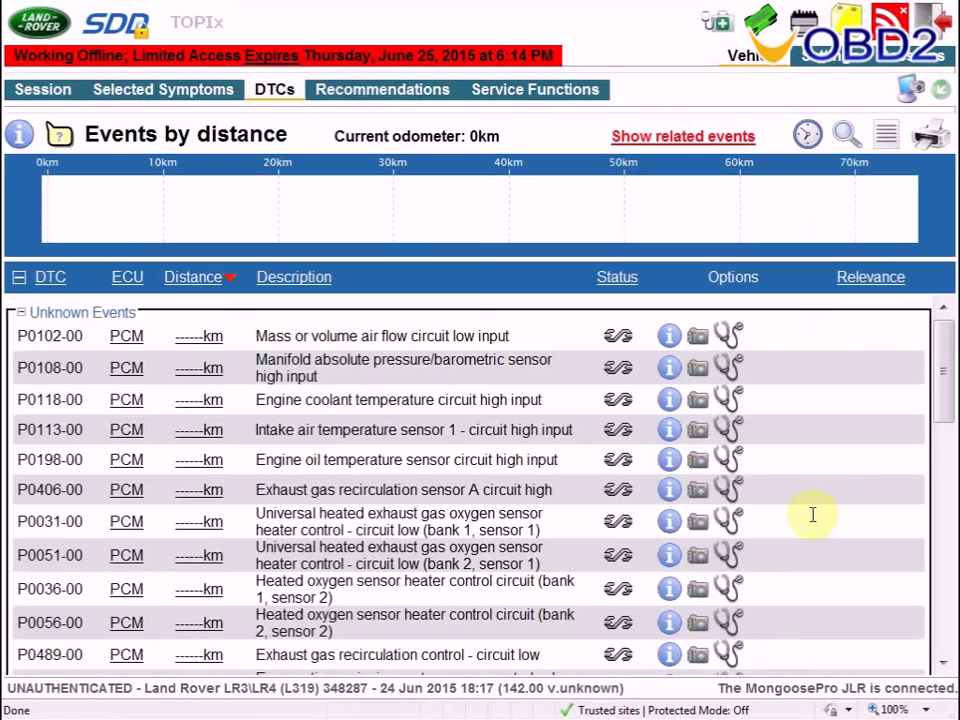
Close the SDD browser session and stop the application from the JLR Application Launcher.
left_click(950, 12)
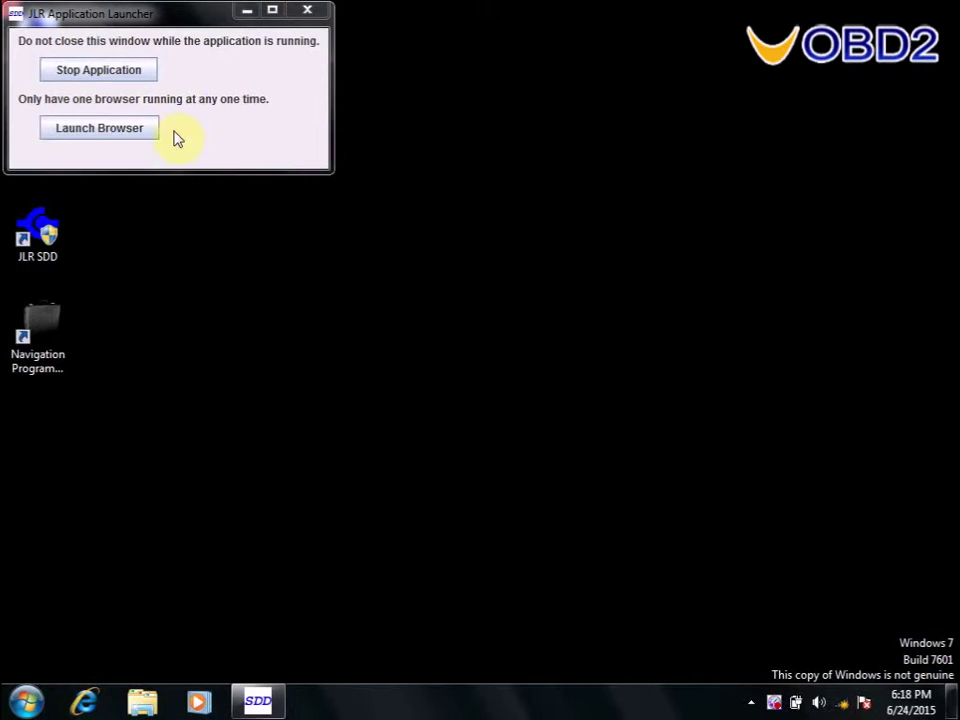
left_click(117, 80)
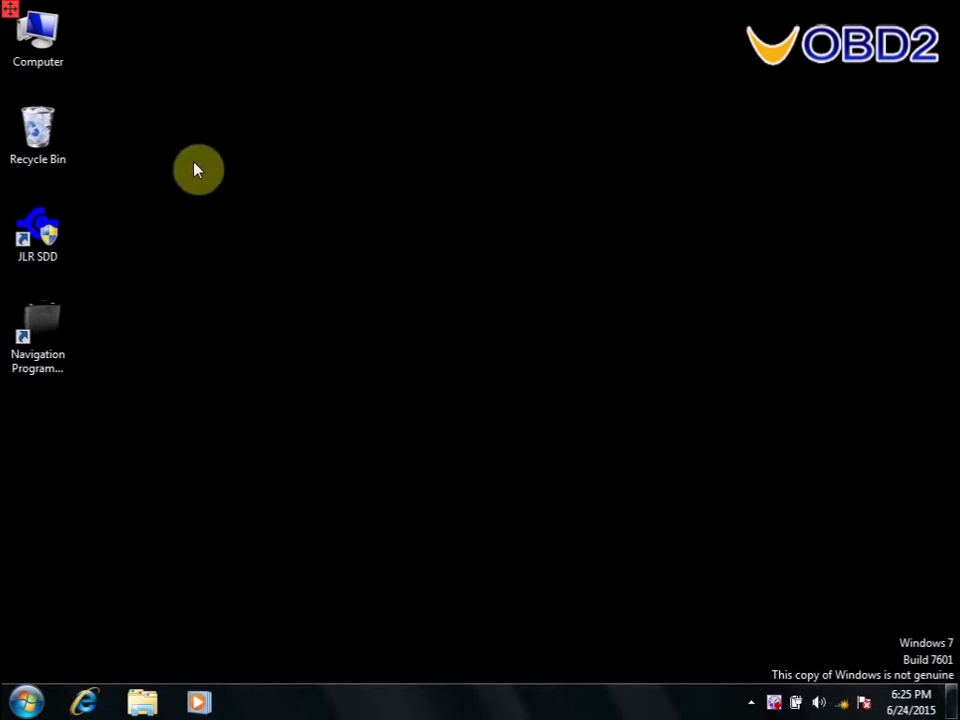
Open Computer from the desktop and browse to the contents of DVD Drive (E:) 142_1.
right_click(45, 28)
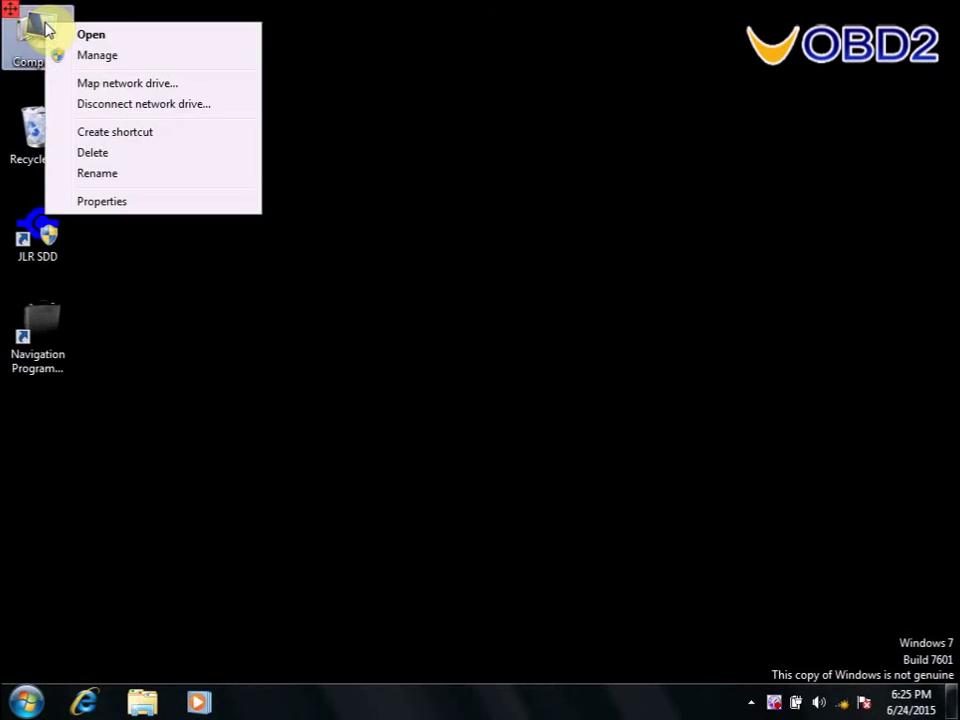
left_click(90, 35)
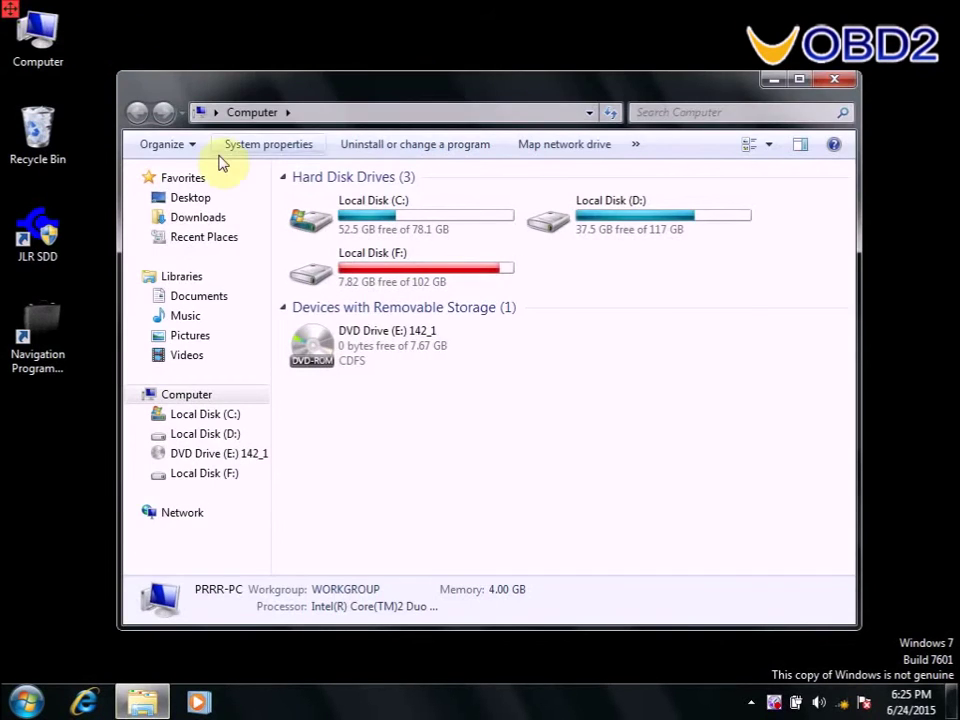
right_click(296, 362)
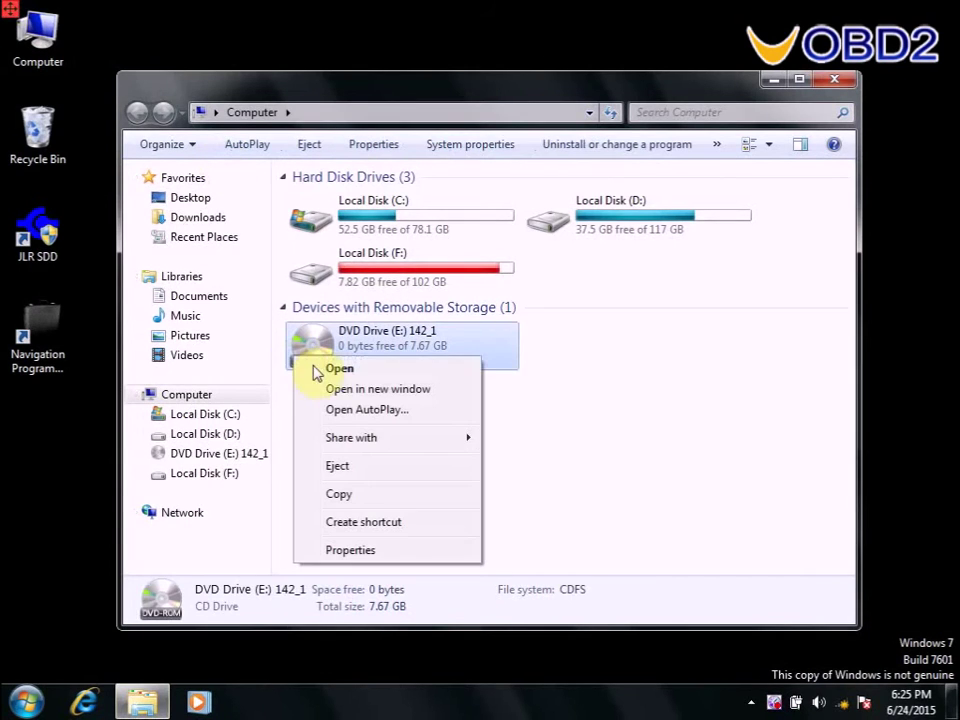
left_click(340, 372)
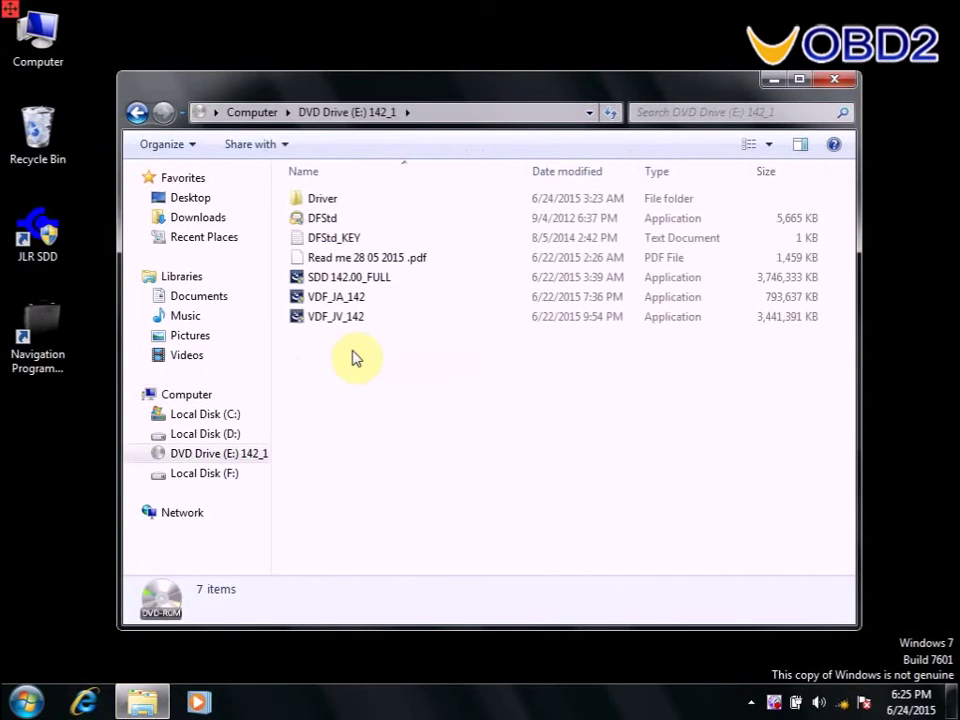
Open the DFStd_KEY text file, minimize it, and run the DFStd installer up to its Licensing page.
right_click(320, 243)
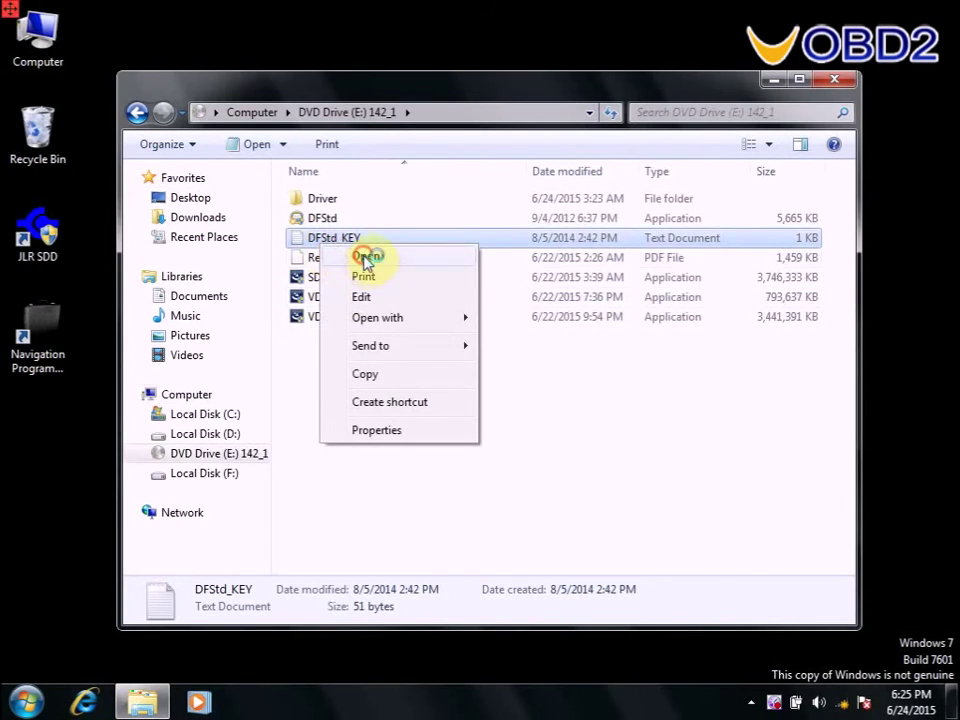
left_click(365, 259)
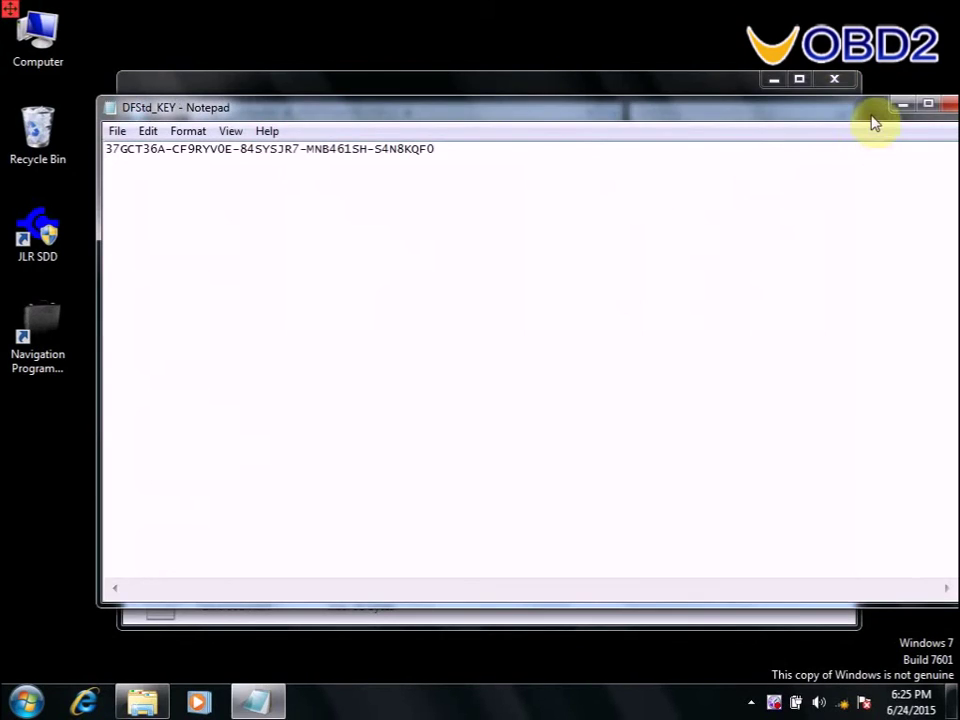
left_click(902, 105)
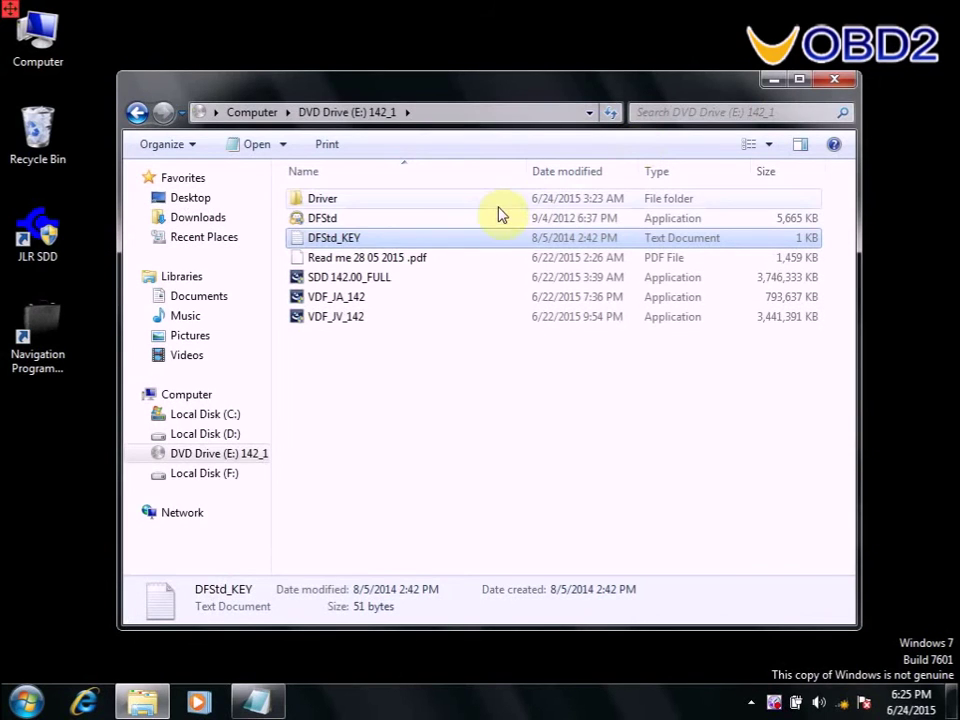
right_click(326, 222)
left_click(370, 233)
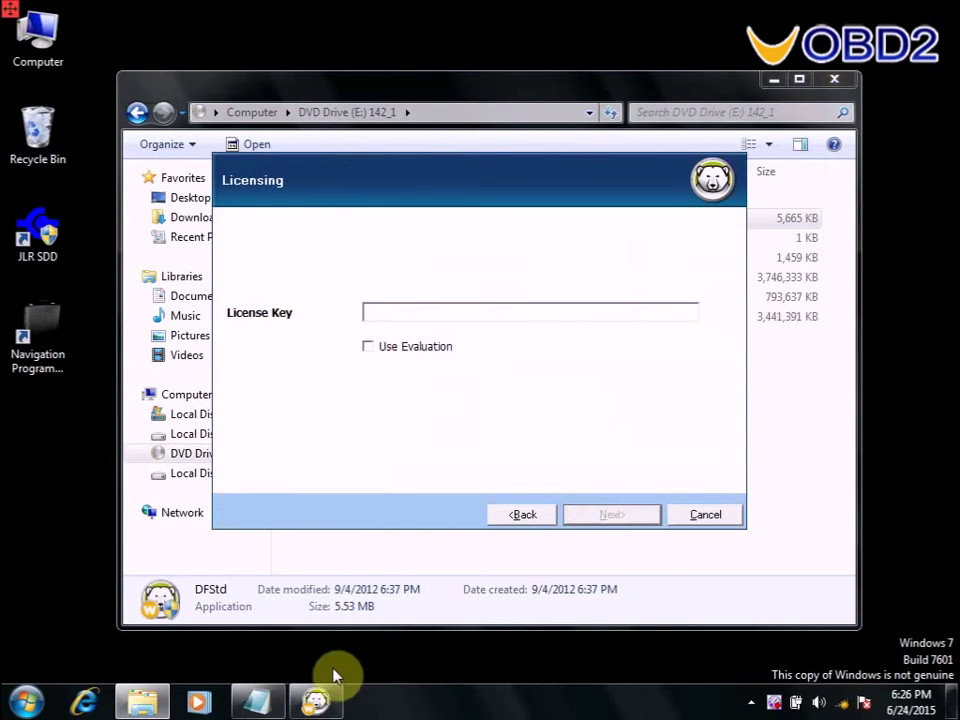
Copy the license key from the DFStd_KEY file into the installer's License Key field and proceed to Frozen Drives Configuration.
left_click(256, 701)
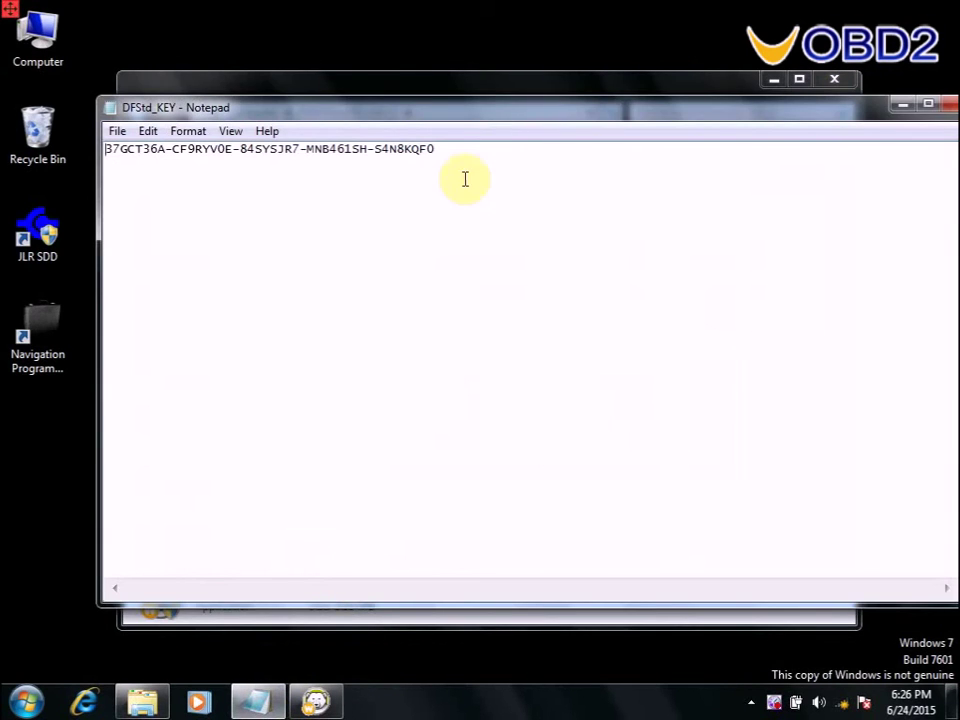
left_click_drag(437, 149, 104, 150)
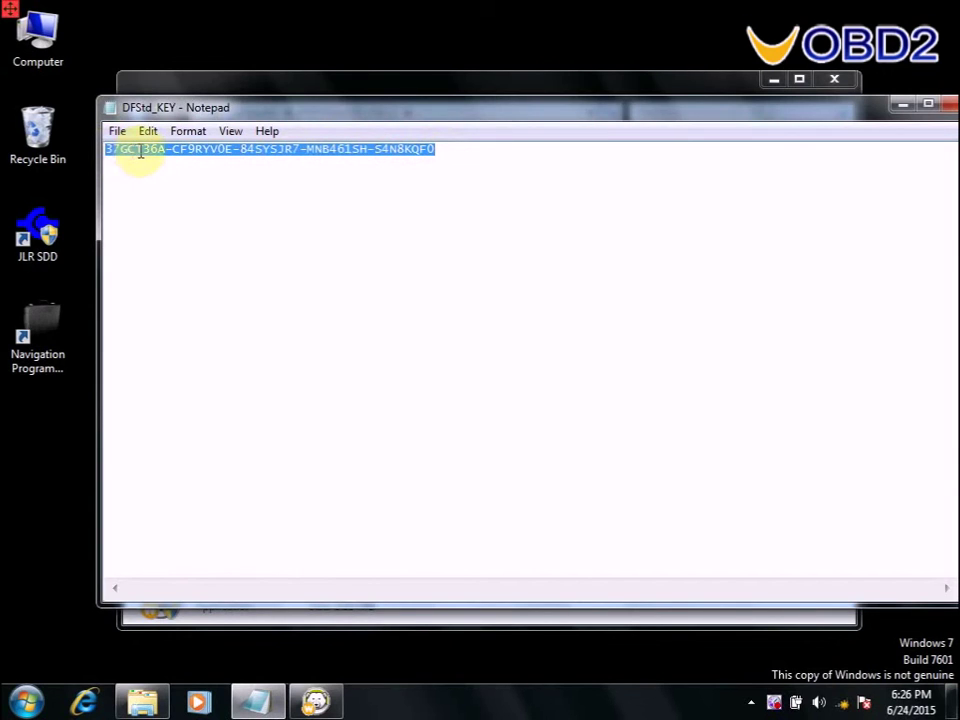
right_click(140, 152)
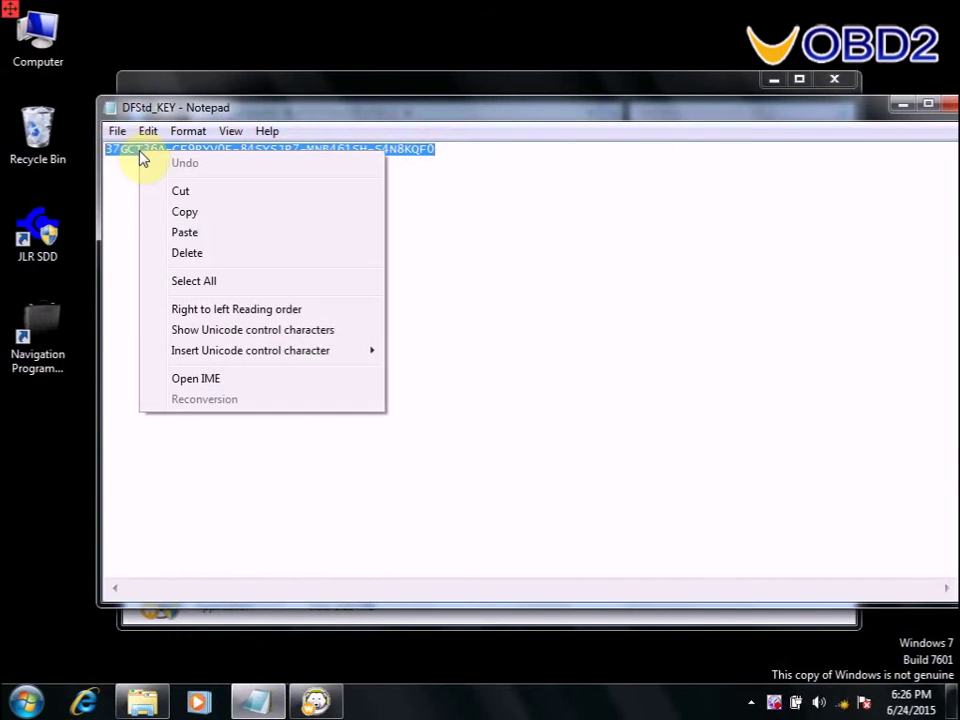
left_click(214, 211)
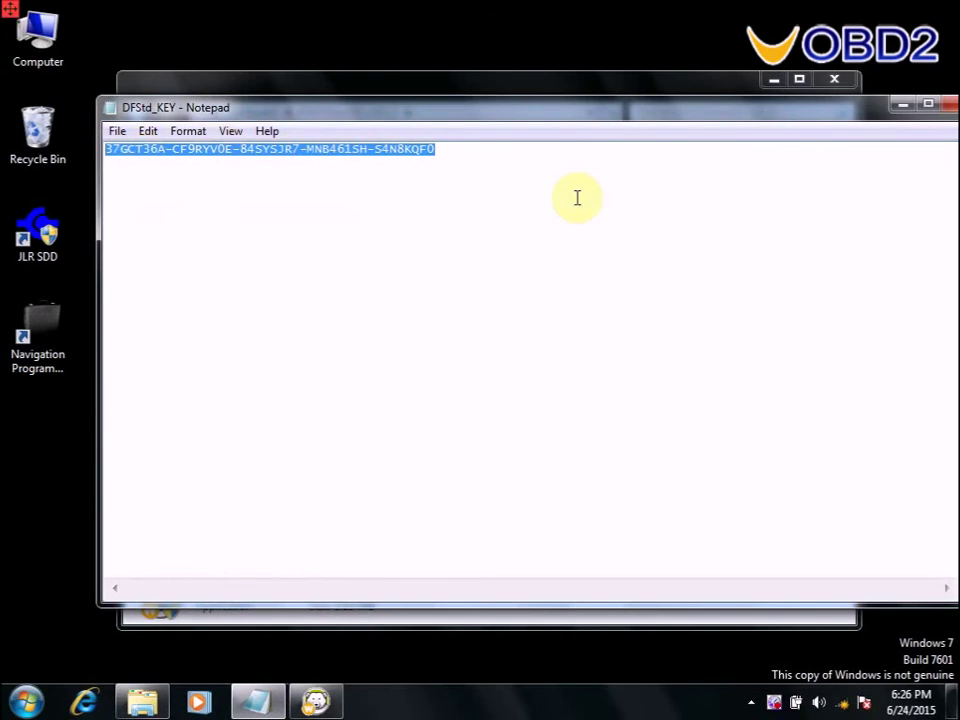
left_click(902, 104)
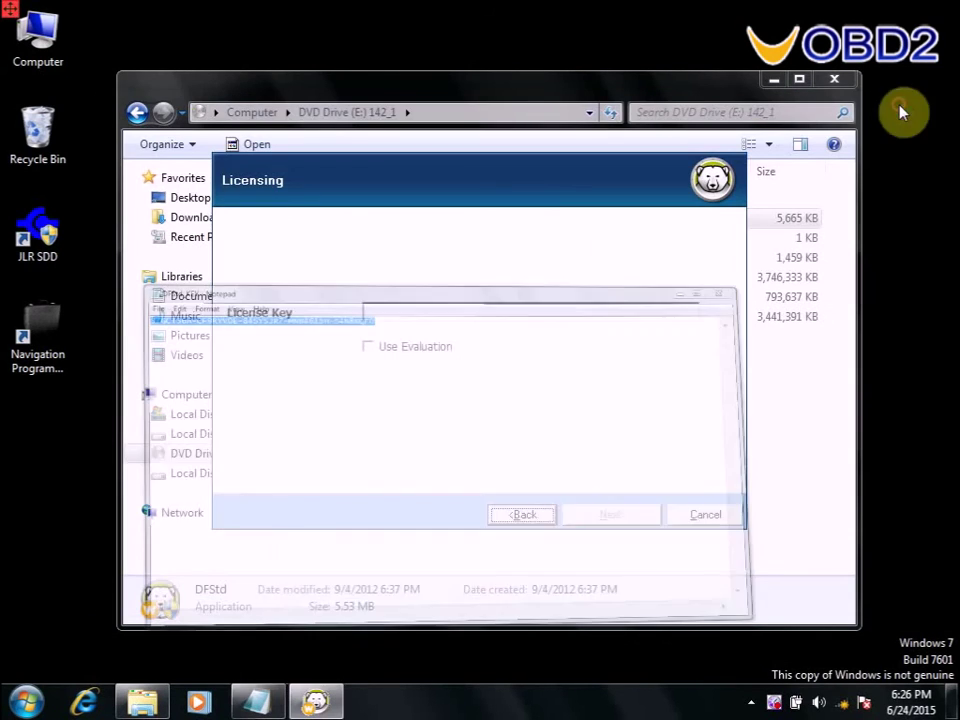
left_click(416, 313)
right_click(416, 316)
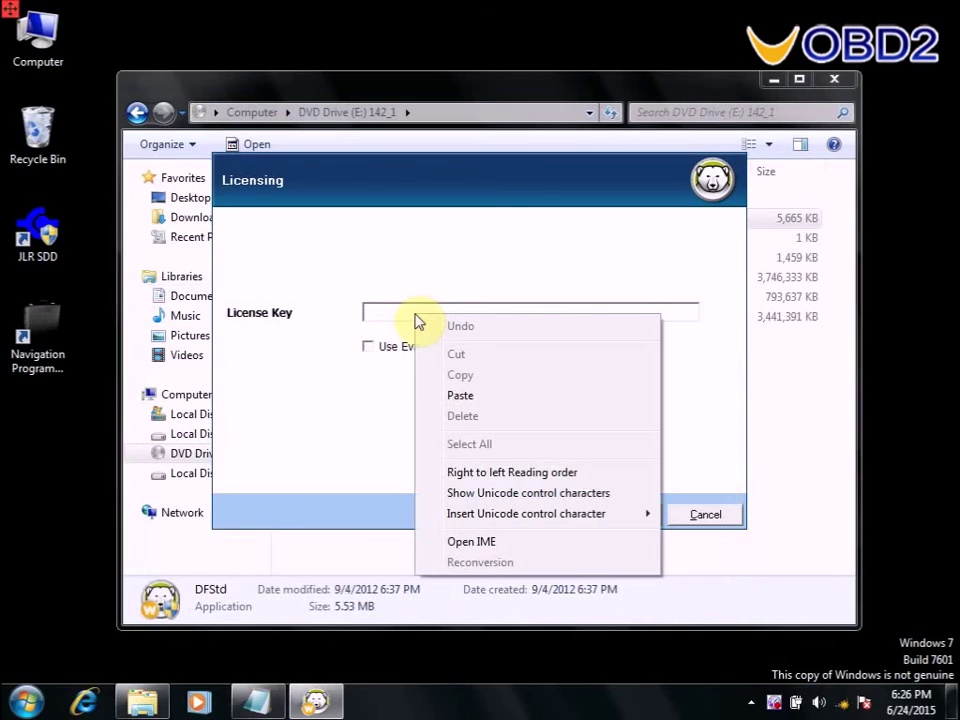
left_click(462, 394)
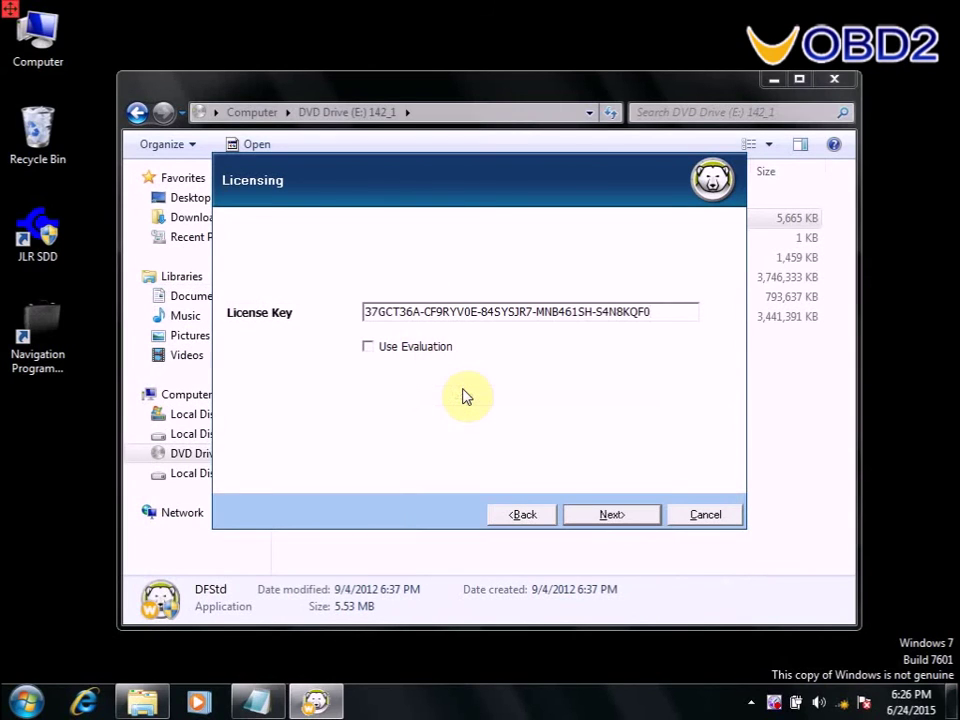
left_click(612, 520)
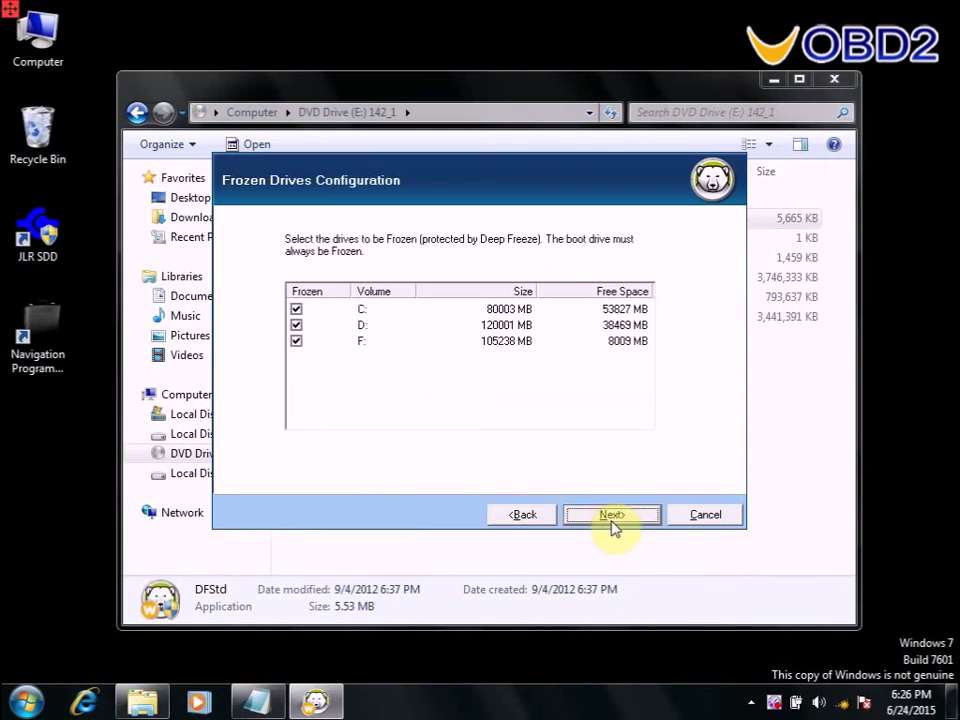
Exclude drives D: and F: from freezing, keeping only C: frozen, and start the Deep Freeze Standard installation.
left_click(296, 326)
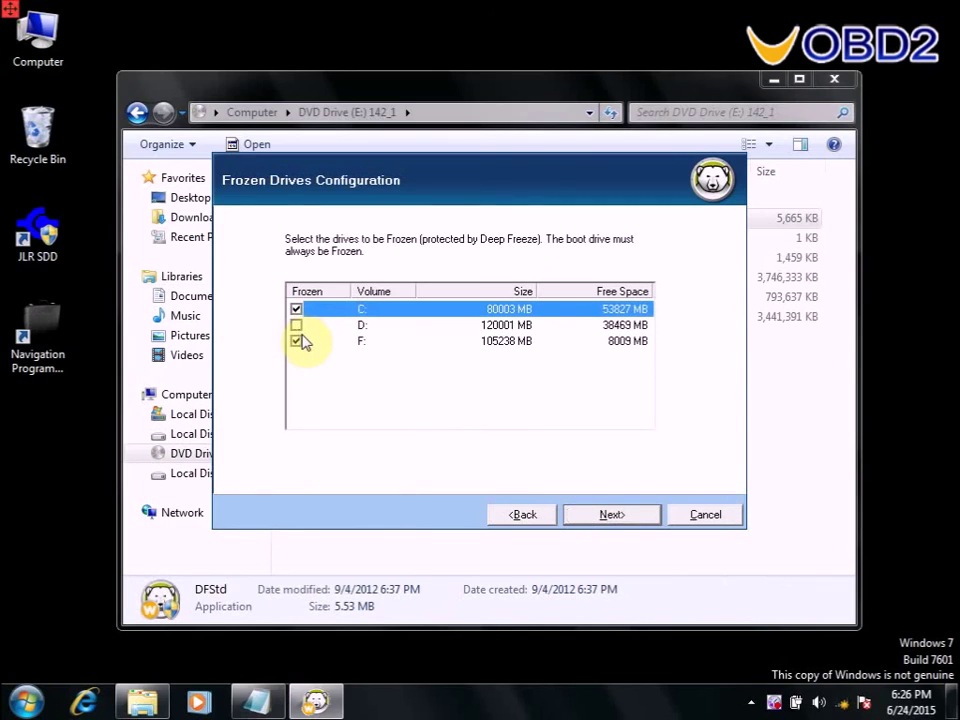
left_click(297, 341)
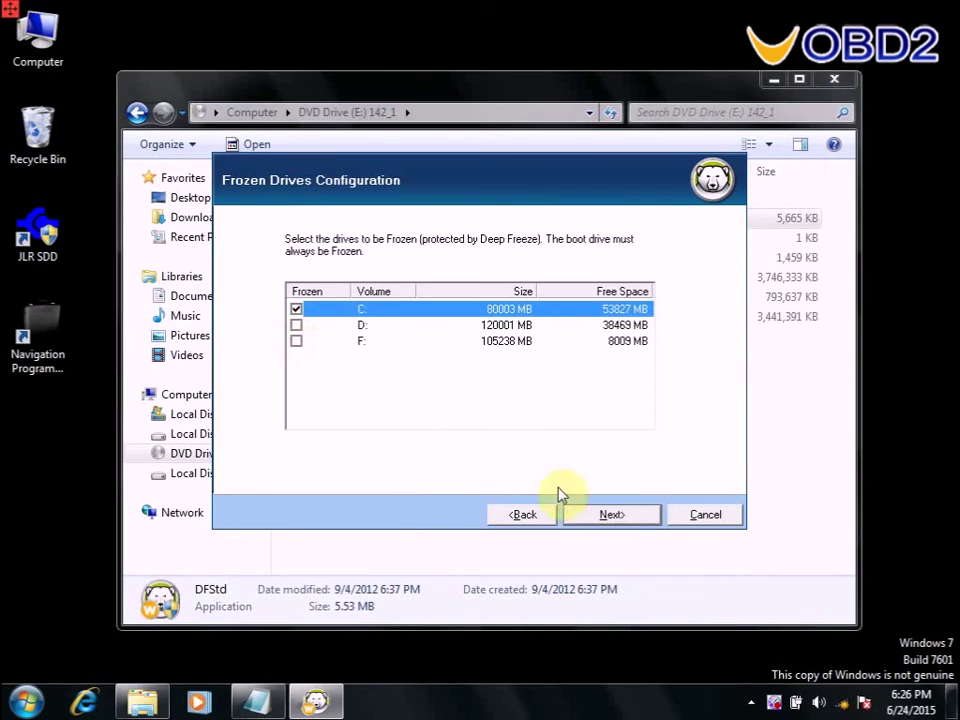
left_click(612, 514)
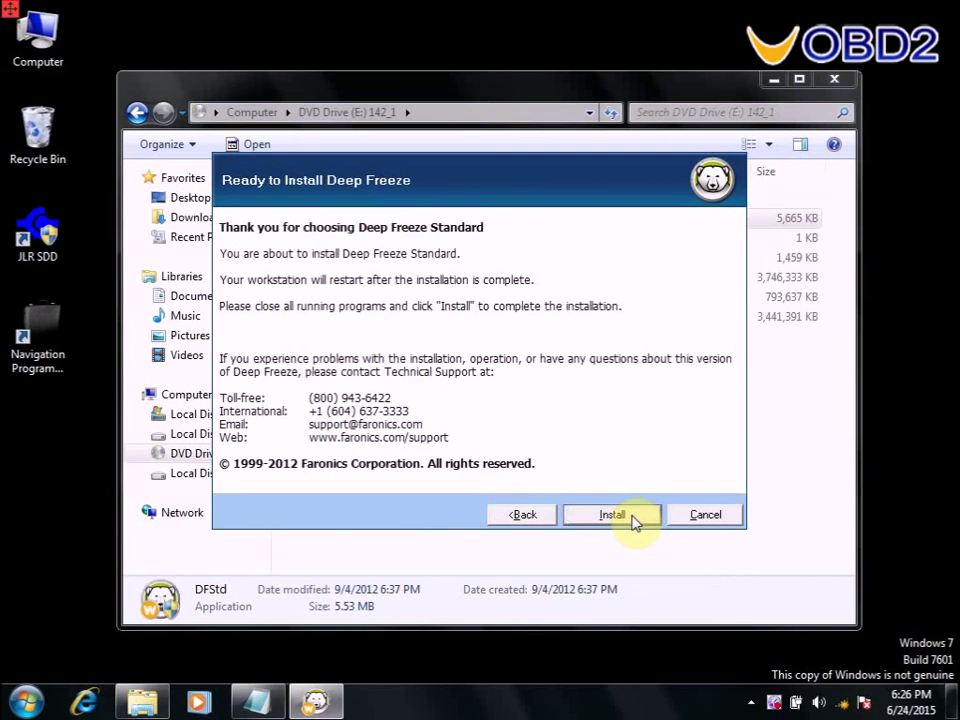
left_click(630, 516)
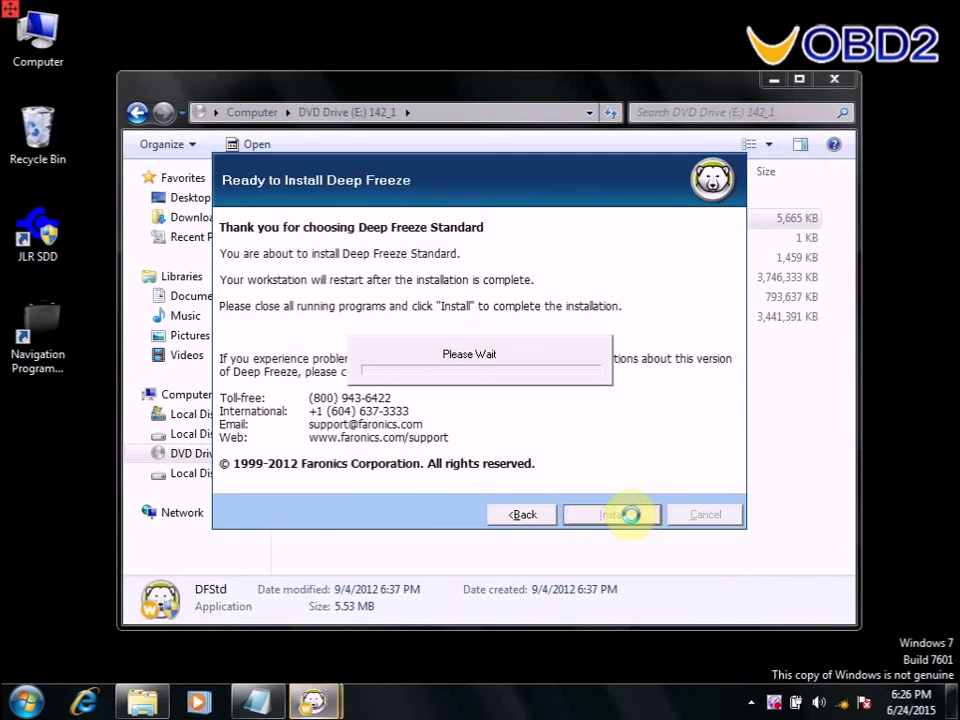